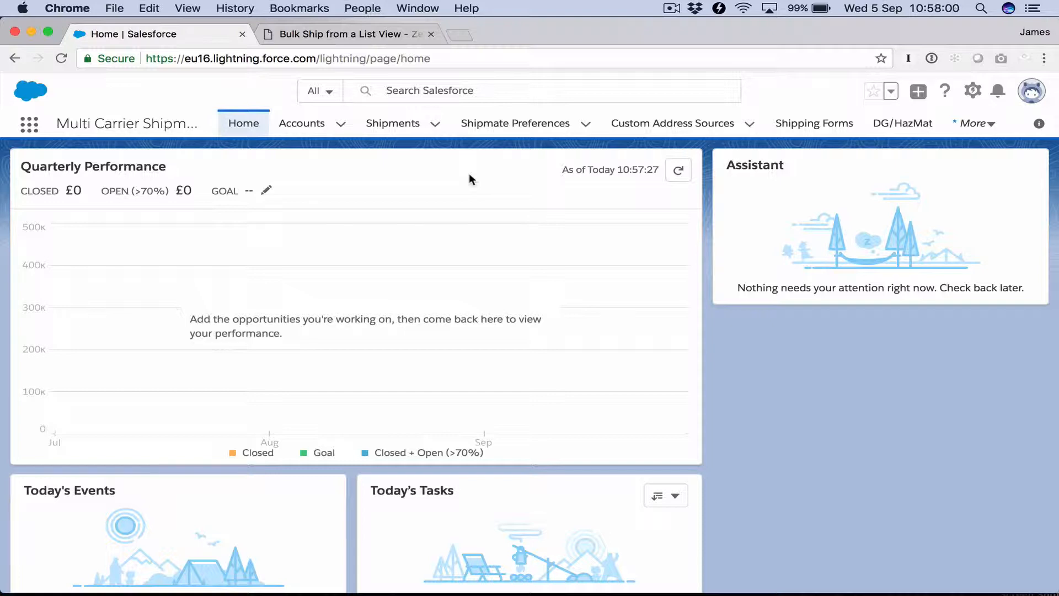
- Open the ShipmatePreference-000000 record and review its Carrier Account section
{"action": "left_click", "coordinate": [508, 123]}
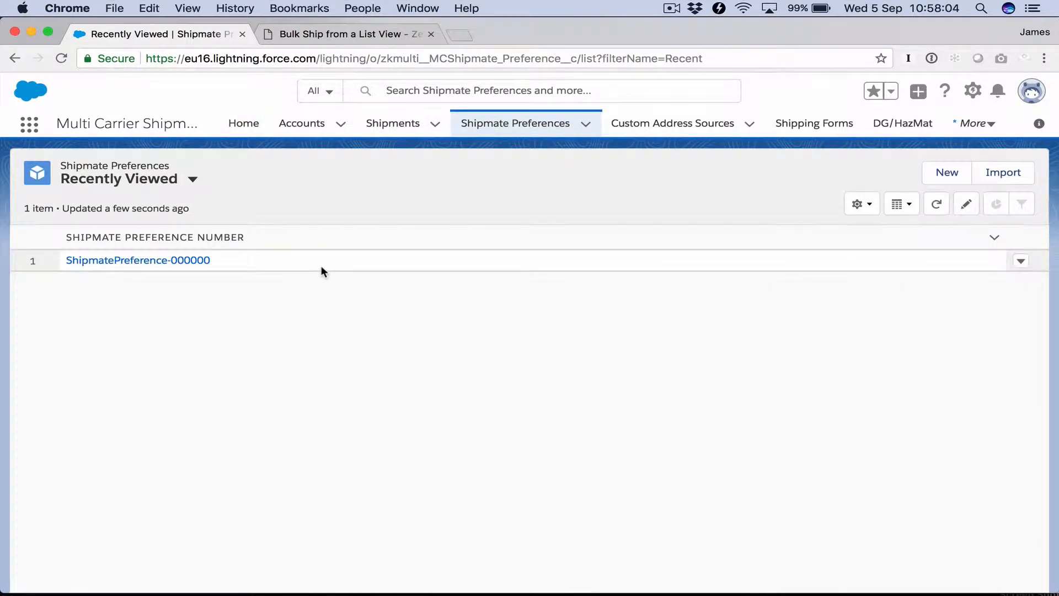
{"action": "left_click", "coordinate": [133, 261]}
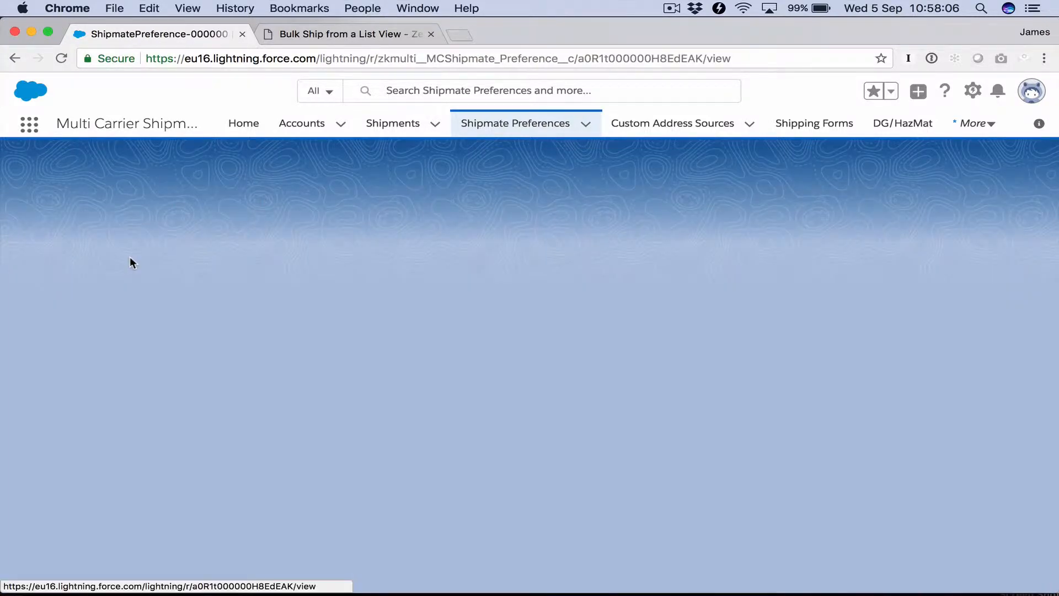
{"action": "scroll", "coordinate": [242, 356], "scroll_direction": "down", "scroll_amount": 3}
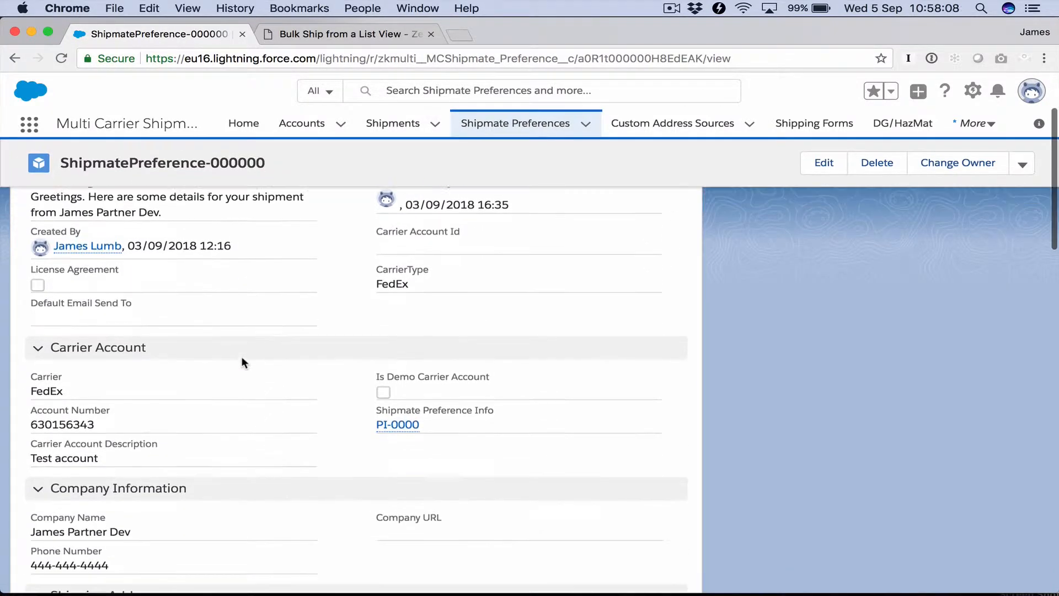
{"action": "left_click_drag", "start_coordinate": [165, 441], "coordinate": [31, 343]}
{"action": "left_click", "coordinate": [31, 343]}
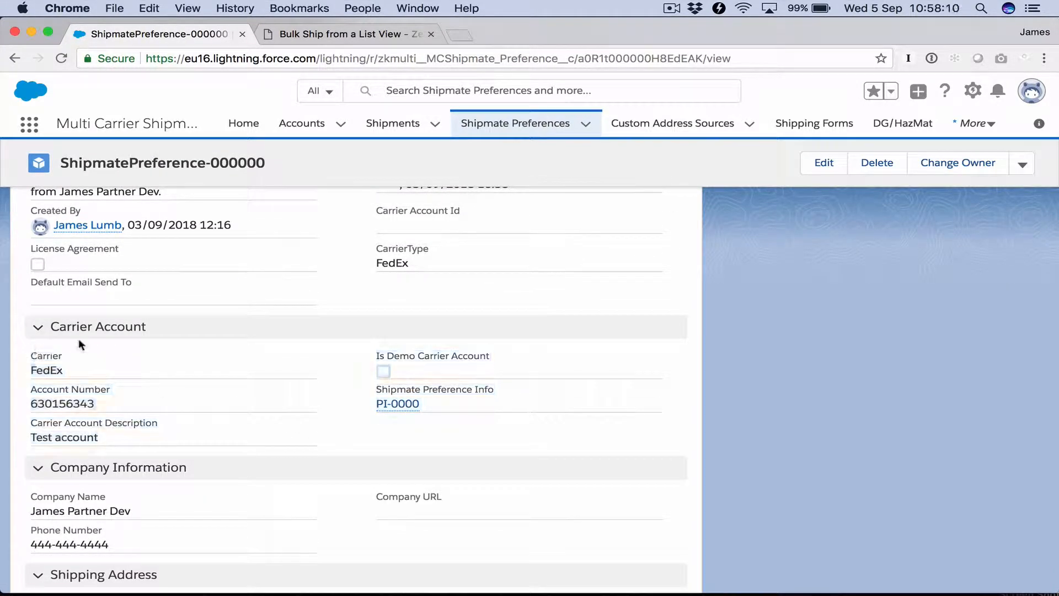
- Open the Case custom address source and review its recipient address, service type and package field mappings
{"action": "left_click", "coordinate": [698, 126]}
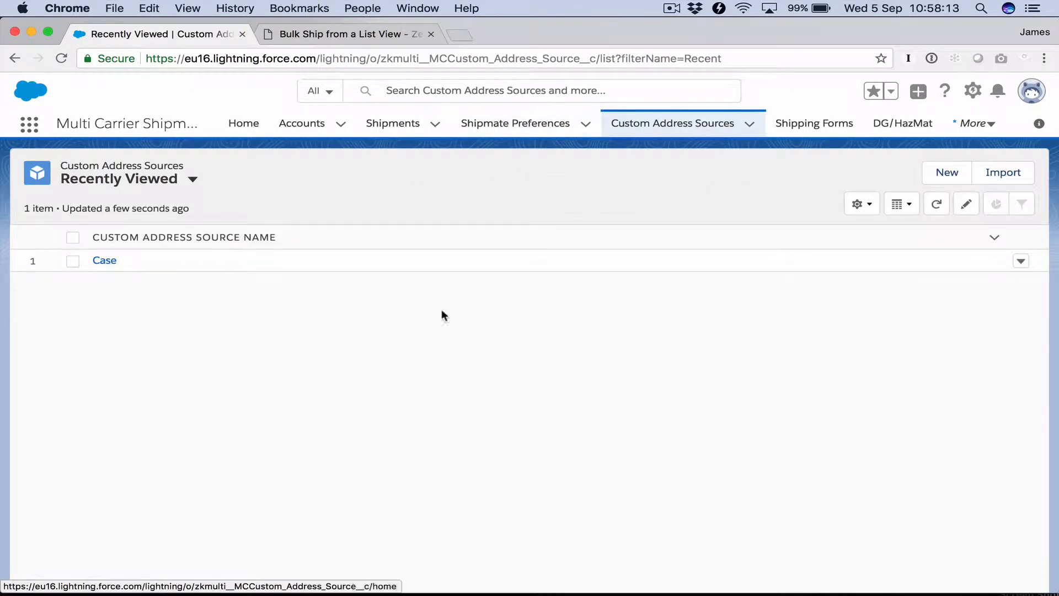
{"action": "left_click", "coordinate": [108, 260]}
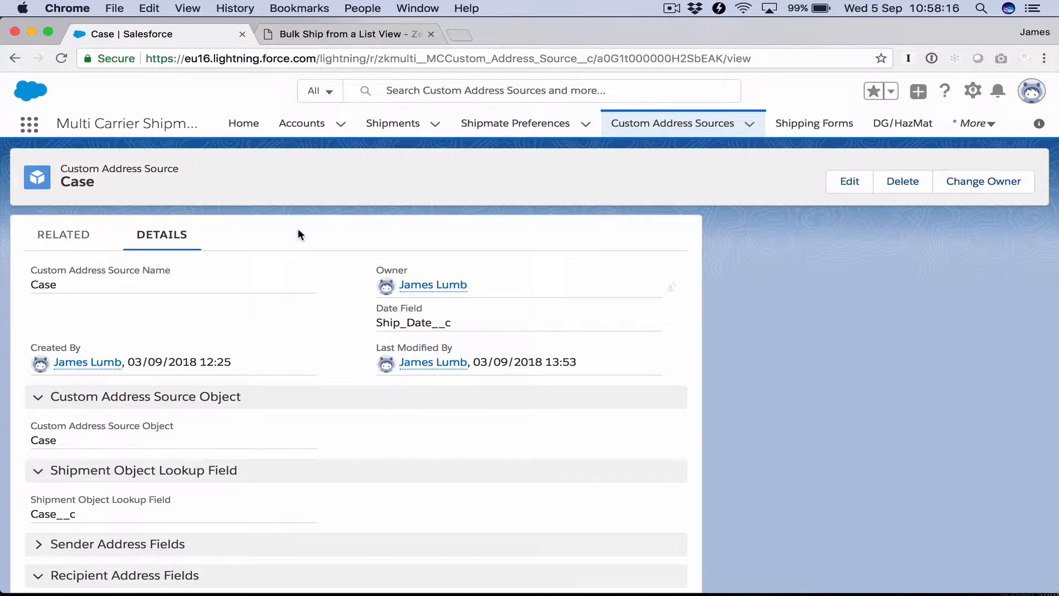
{"action": "scroll", "coordinate": [248, 421], "scroll_direction": "down", "scroll_amount": 3}
{"action": "scroll", "coordinate": [250, 421], "scroll_direction": "down", "scroll_amount": 3}
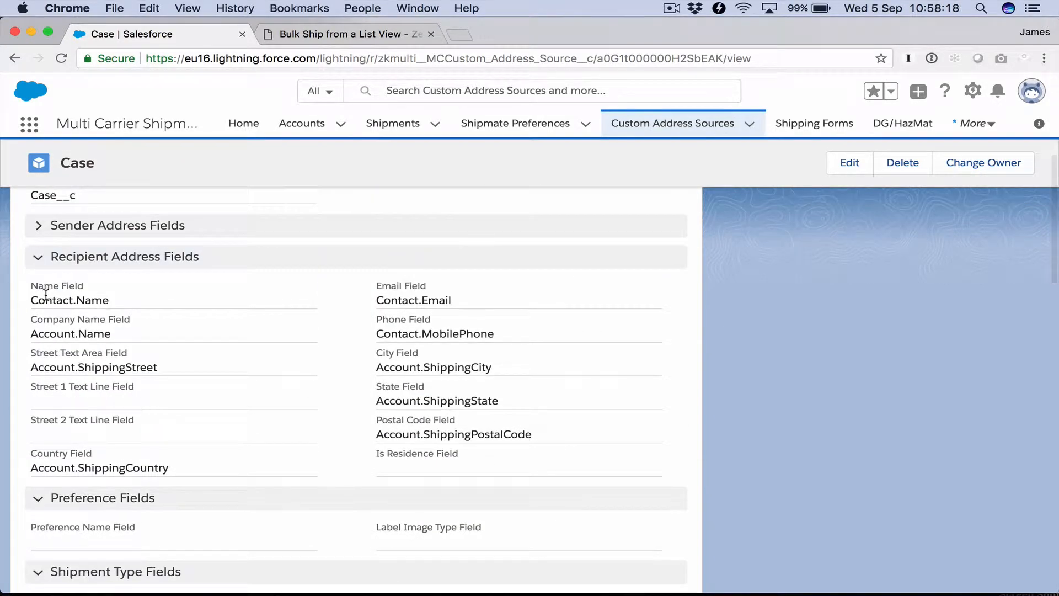
{"action": "left_click_drag", "start_coordinate": [24, 293], "coordinate": [133, 320]}
{"action": "left_click", "coordinate": [260, 367]}
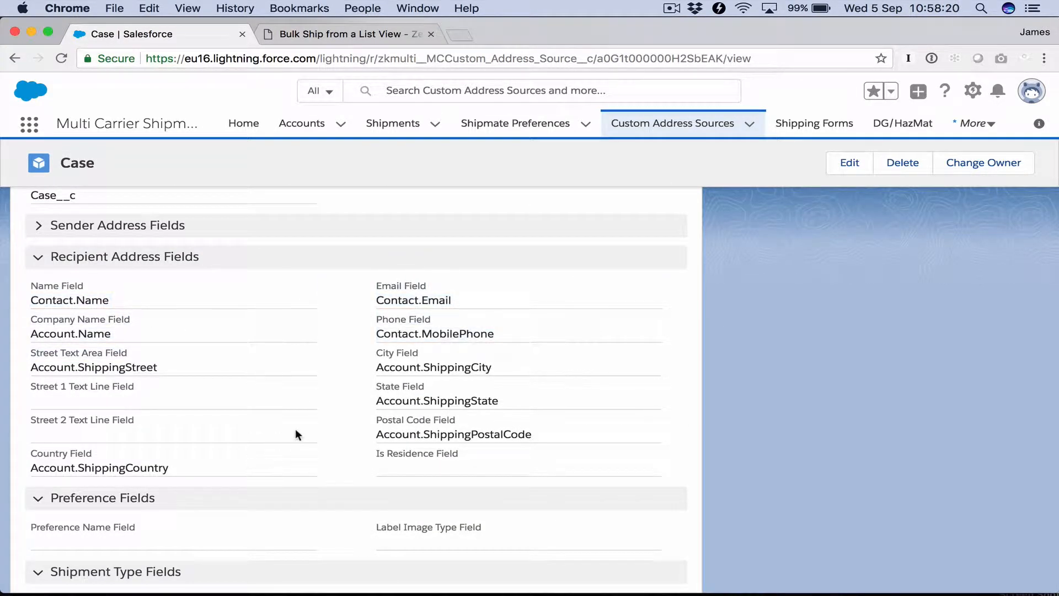
{"action": "scroll", "coordinate": [309, 420], "scroll_direction": "down", "scroll_amount": 3}
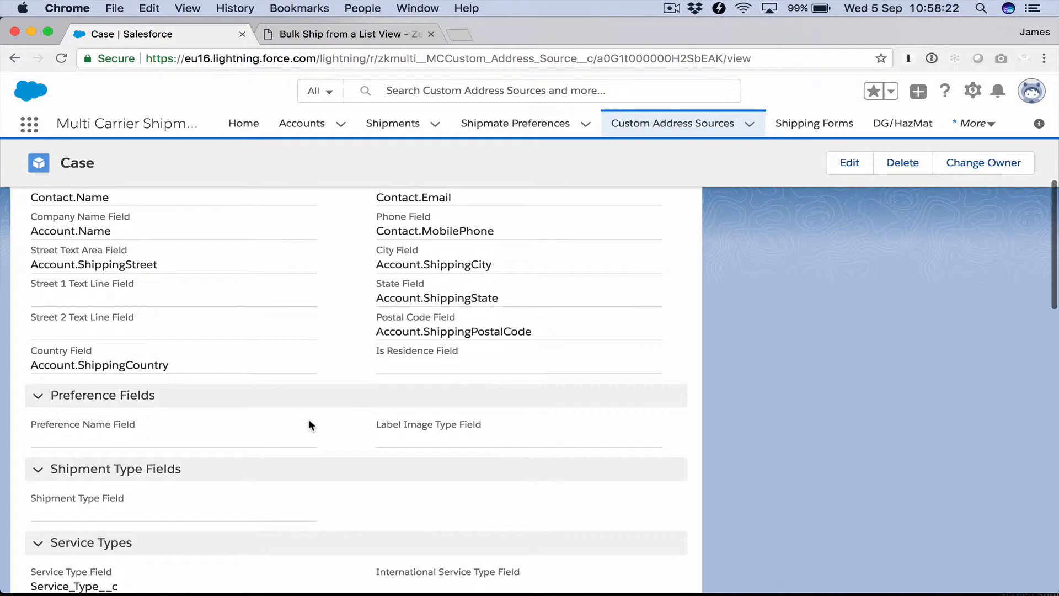
{"action": "scroll", "coordinate": [309, 422], "scroll_direction": "down", "scroll_amount": 15}
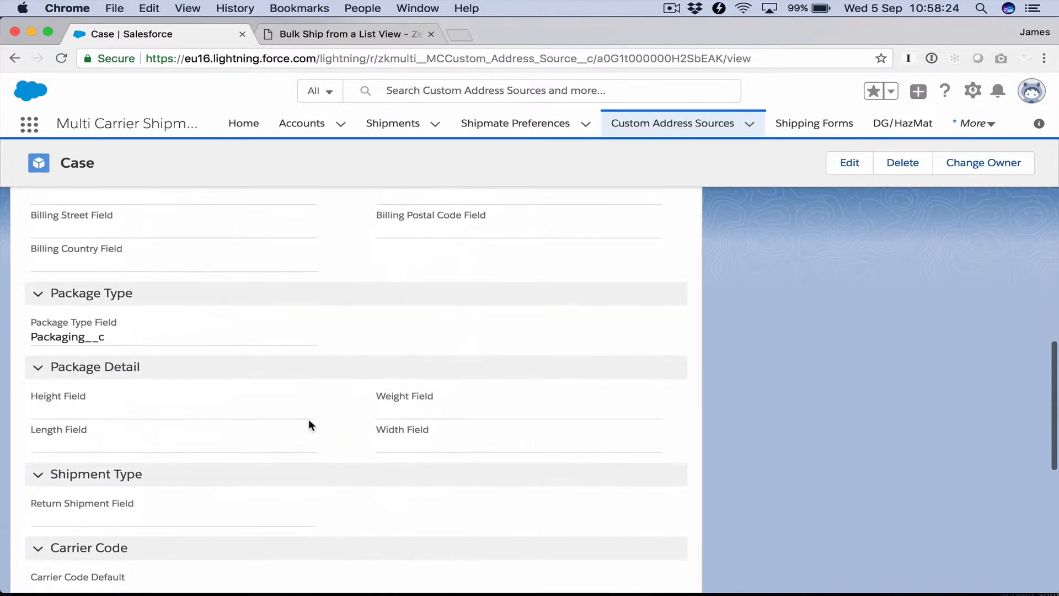
{"action": "scroll", "coordinate": [309, 424], "scroll_direction": "up", "scroll_amount": 10}
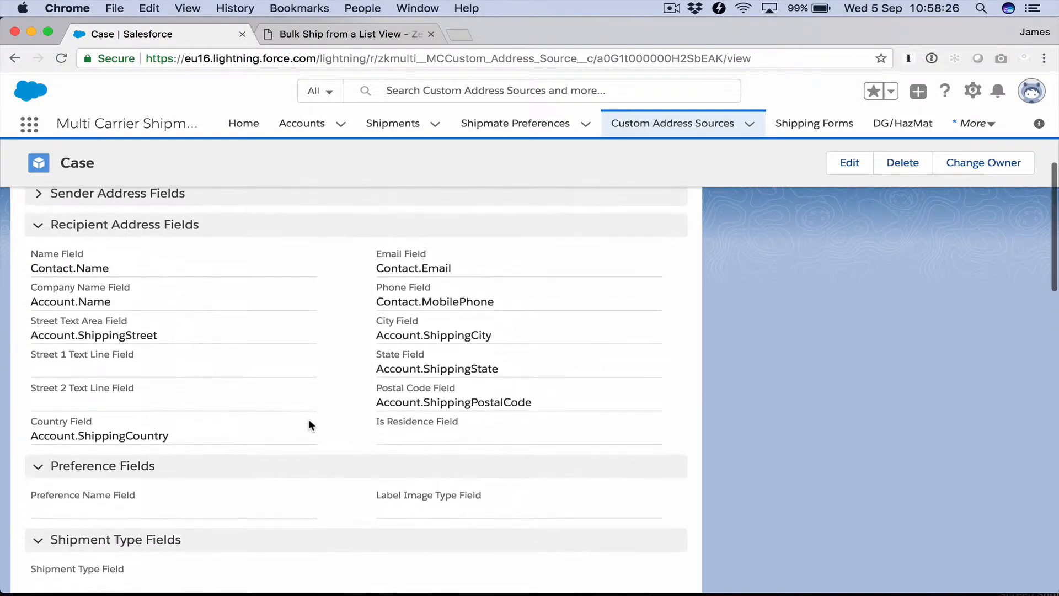
{"action": "scroll", "coordinate": [309, 425], "scroll_direction": "up", "scroll_amount": 3}
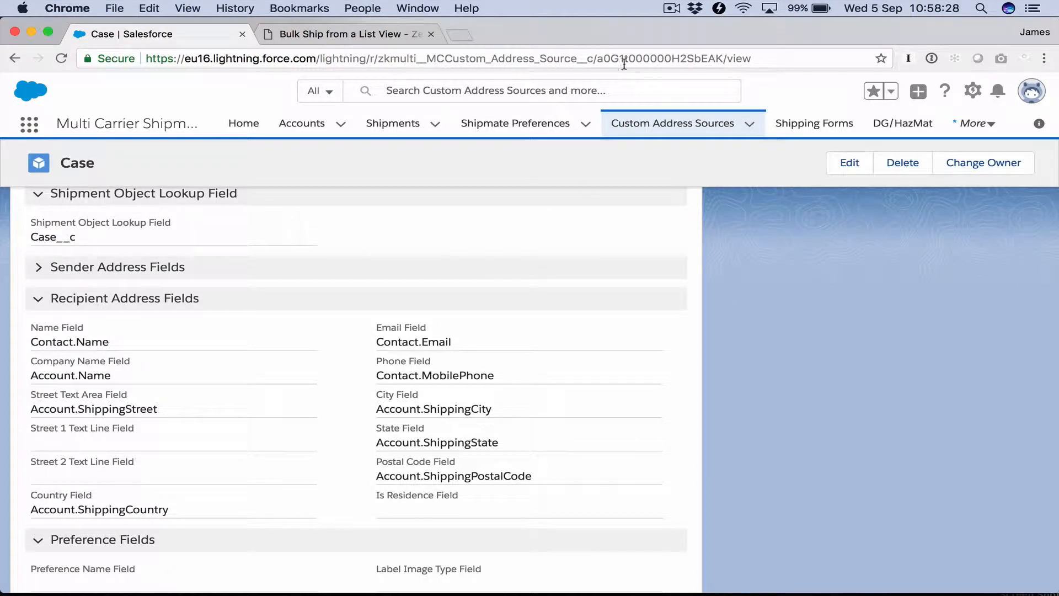
- In the Zenkraft guide on bulk shipping from a list view, select the complete VisualForce page code
{"action": "left_click", "coordinate": [329, 33]}
{"action": "scroll", "coordinate": [290, 239], "scroll_direction": "up", "scroll_amount": 10}
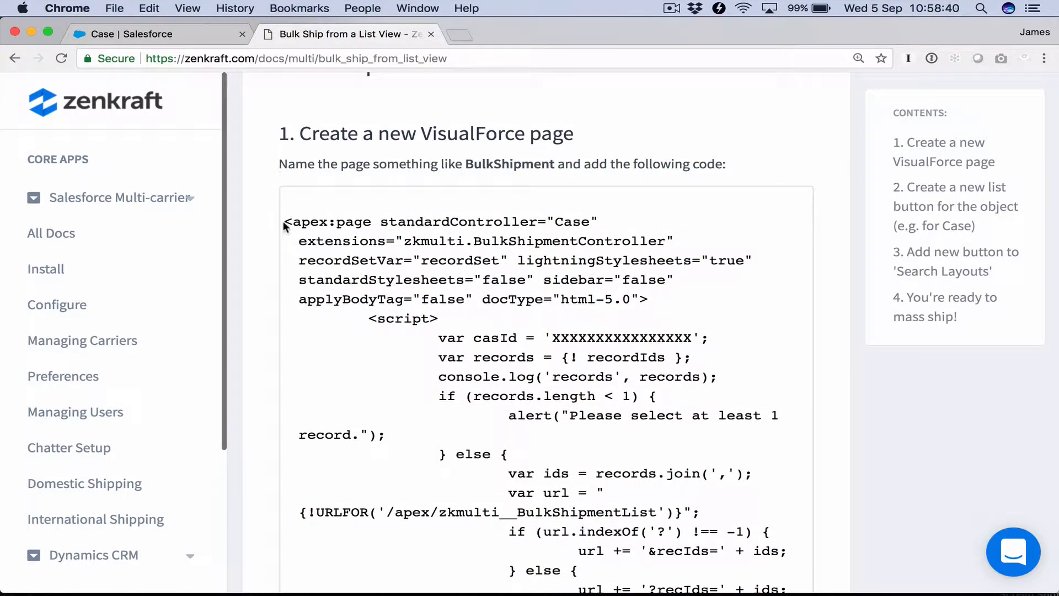
{"action": "left_click_drag", "start_coordinate": [282, 221], "coordinate": [340, 316]}
{"action": "scroll", "coordinate": [338, 314], "scroll_direction": "down", "scroll_amount": 5}
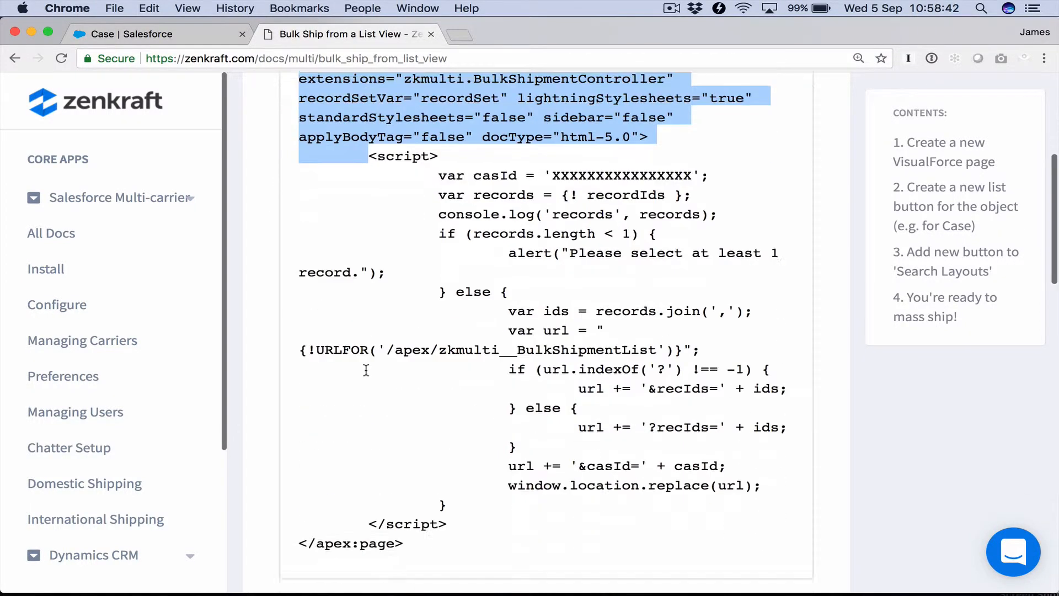
{"action": "left_click", "coordinate": [422, 488], "text": "shift"}
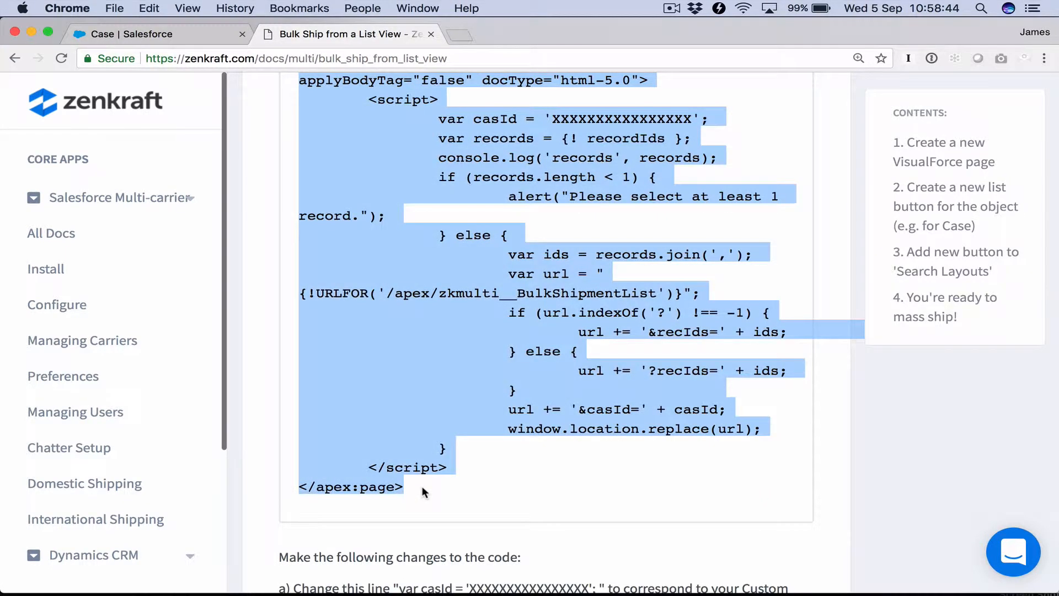
- Return to Salesforce, search Setup for "visual" and open the BulkShipment Visualforce page to view its markup
{"action": "left_click", "coordinate": [154, 32]}
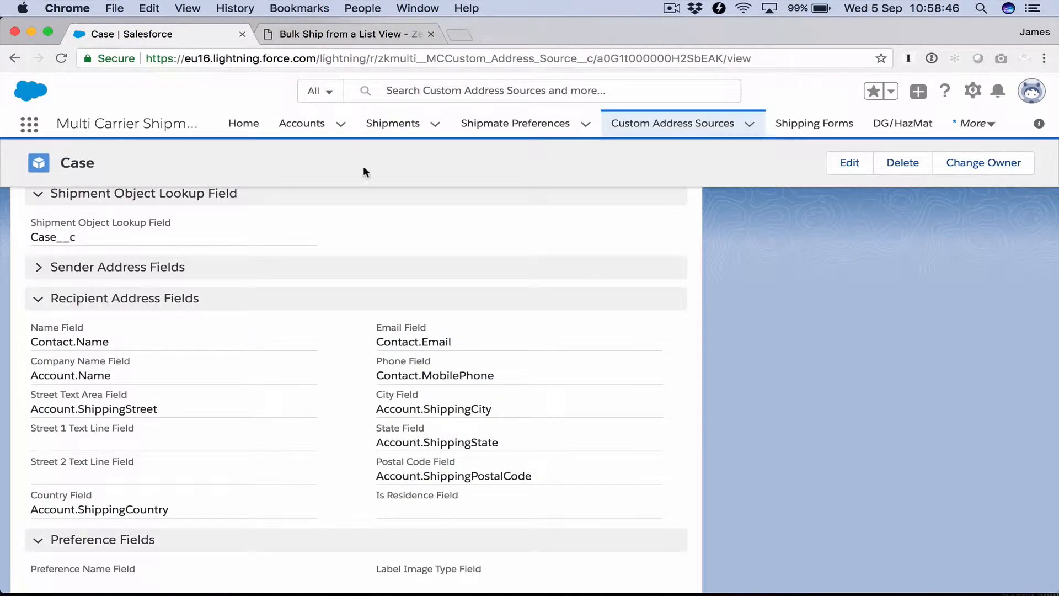
{"action": "left_click", "coordinate": [972, 90]}
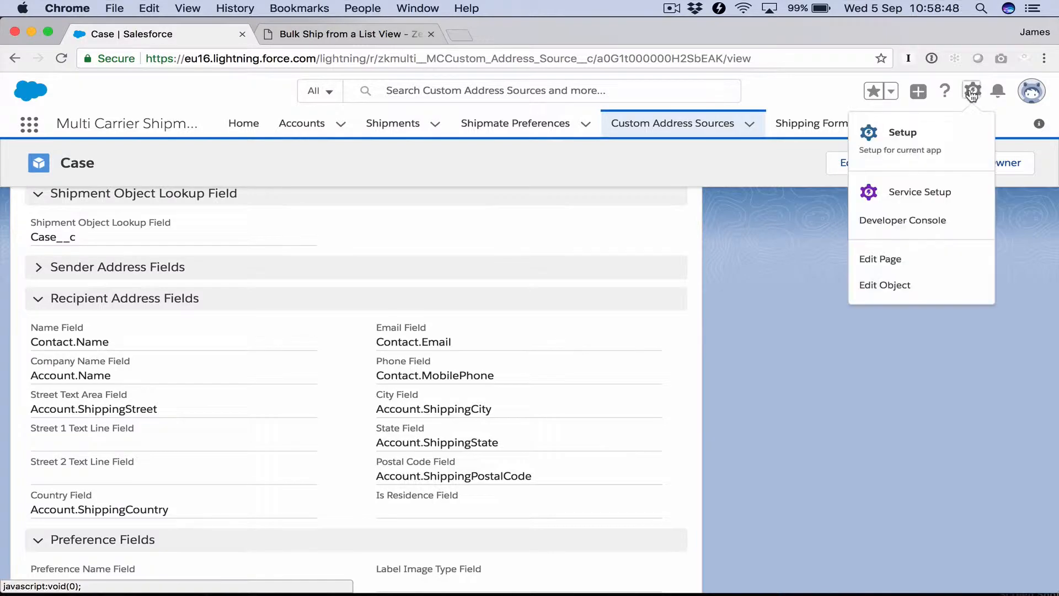
{"action": "left_click", "coordinate": [915, 134]}
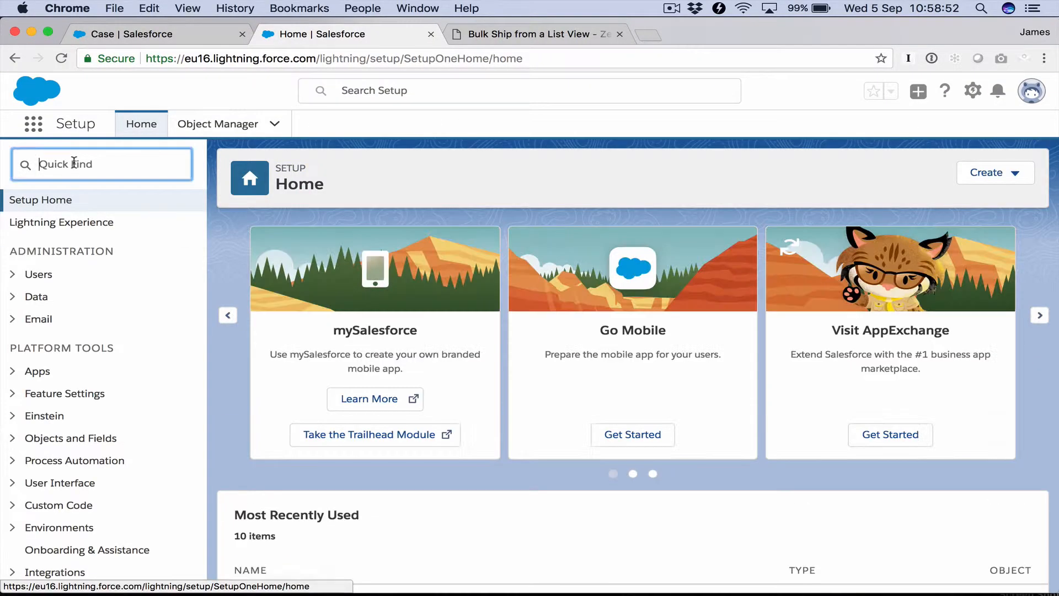
{"action": "left_click", "coordinate": [74, 162]}
{"action": "type", "text": "visual"}
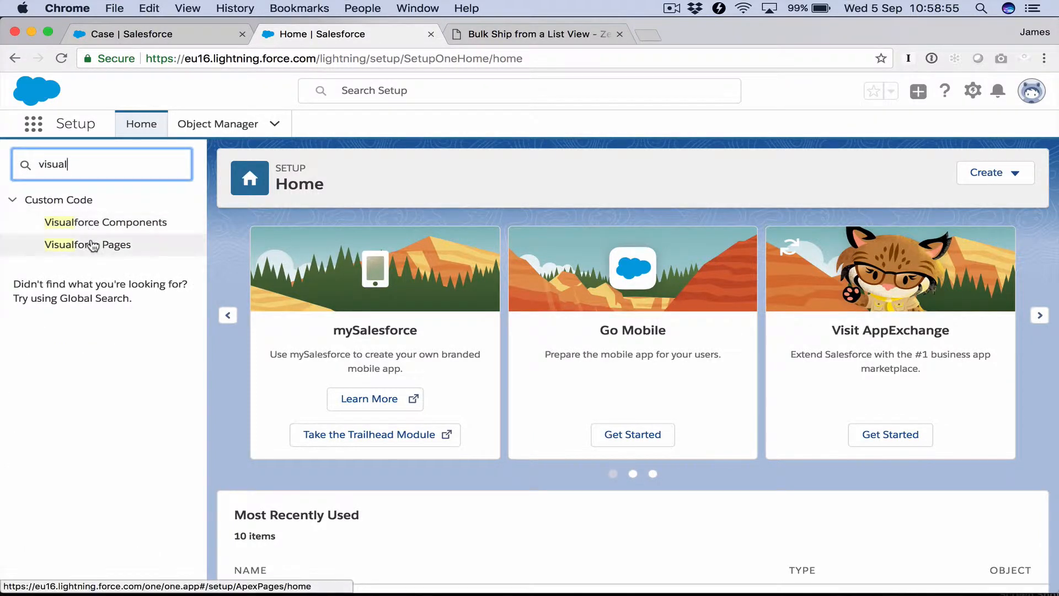
{"action": "left_click", "coordinate": [92, 246]}
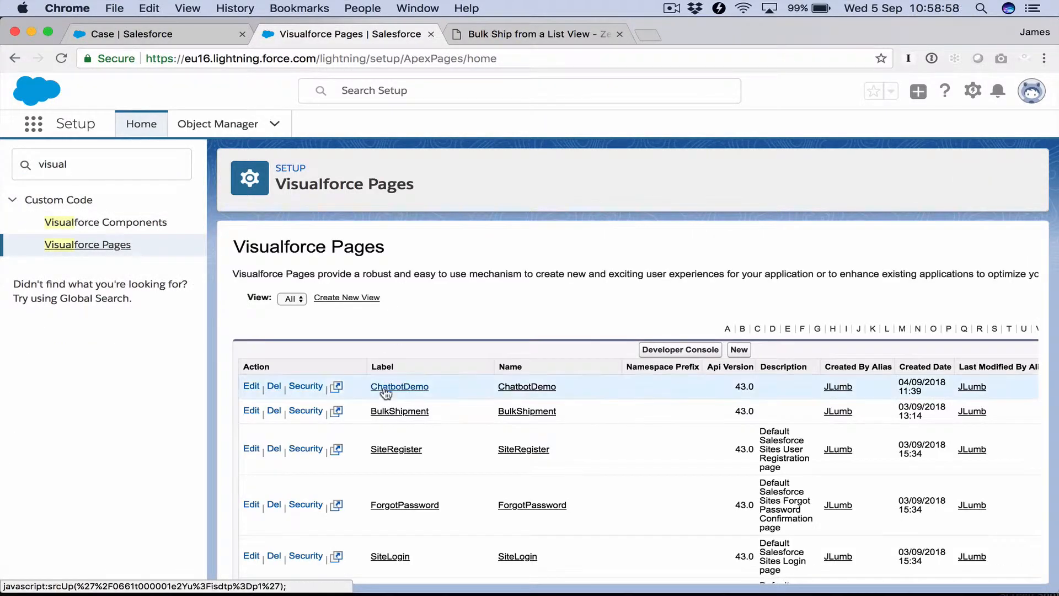
{"action": "left_click", "coordinate": [401, 411]}
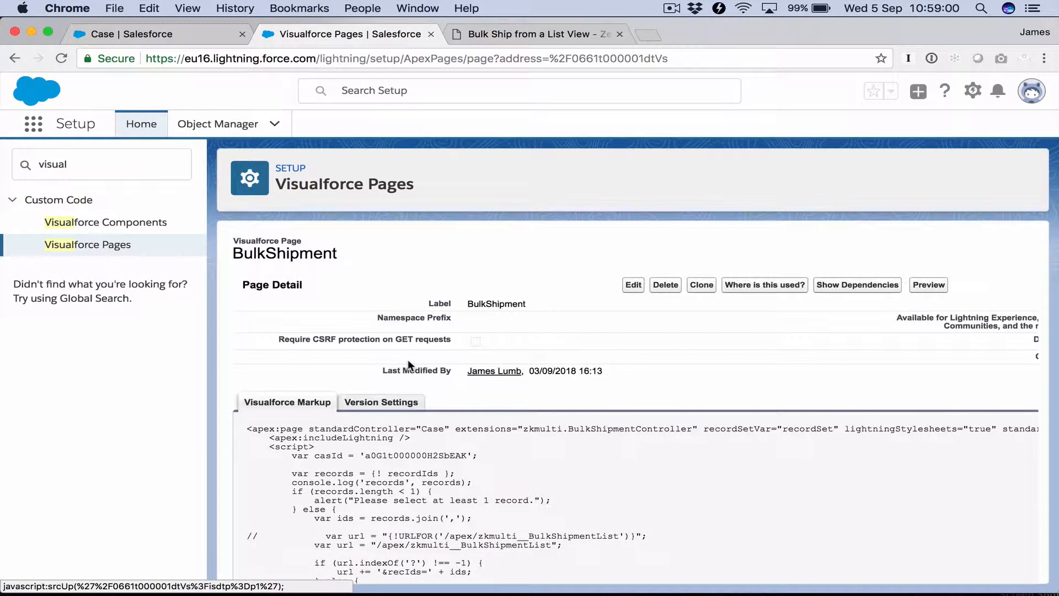
{"action": "scroll", "coordinate": [422, 521], "scroll_direction": "down", "scroll_amount": 5}
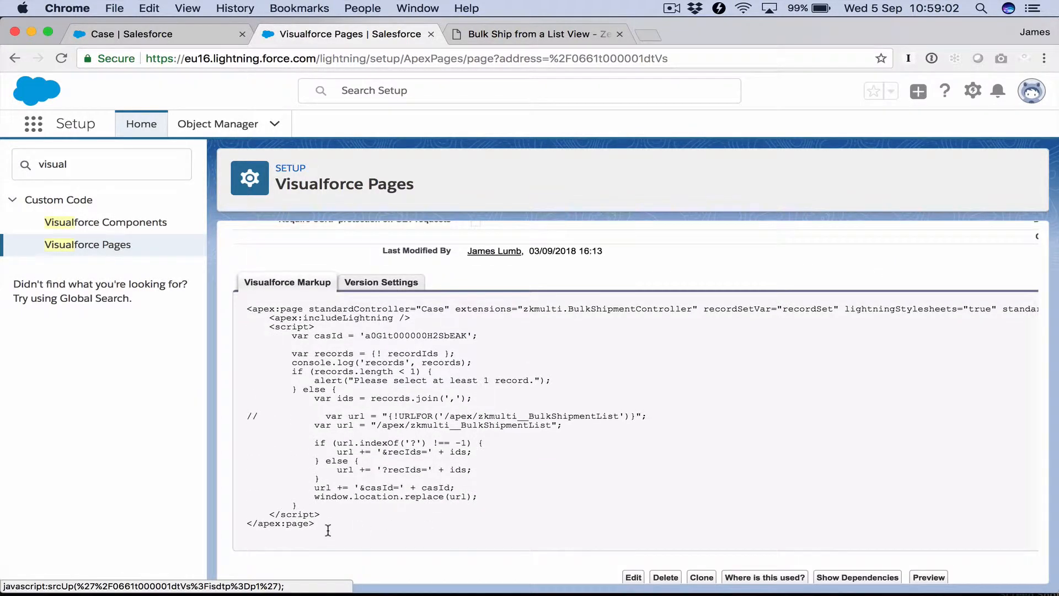
- Examine the BulkShipment page's markup, focusing on the standardController attribute and the object it names
{"action": "left_click_drag", "start_coordinate": [411, 526], "coordinate": [243, 308]}
{"action": "left_click", "coordinate": [298, 325]}
{"action": "left_click_drag", "start_coordinate": [307, 309], "coordinate": [452, 310]}
{"action": "left_click", "coordinate": [452, 310]}
{"action": "double_click", "coordinate": [434, 309]}
{"action": "double_click", "coordinate": [428, 308]}
{"action": "double_click", "coordinate": [426, 308]}
{"action": "double_click", "coordinate": [431, 308]}
{"action": "double_click", "coordinate": [428, 309]}
{"action": "left_click", "coordinate": [436, 335]}
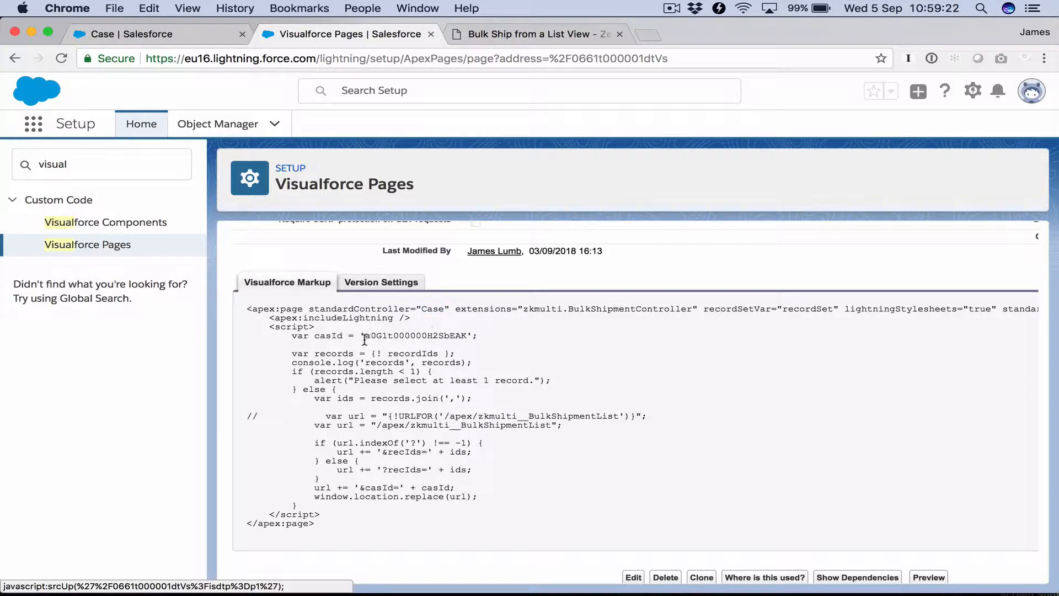
- Compare the casId value in the BulkShipment markup with the record ID in the Case custom address source's URL
{"action": "double_click", "coordinate": [405, 335]}
{"action": "left_click", "coordinate": [331, 330]}
{"action": "double_click", "coordinate": [381, 336]}
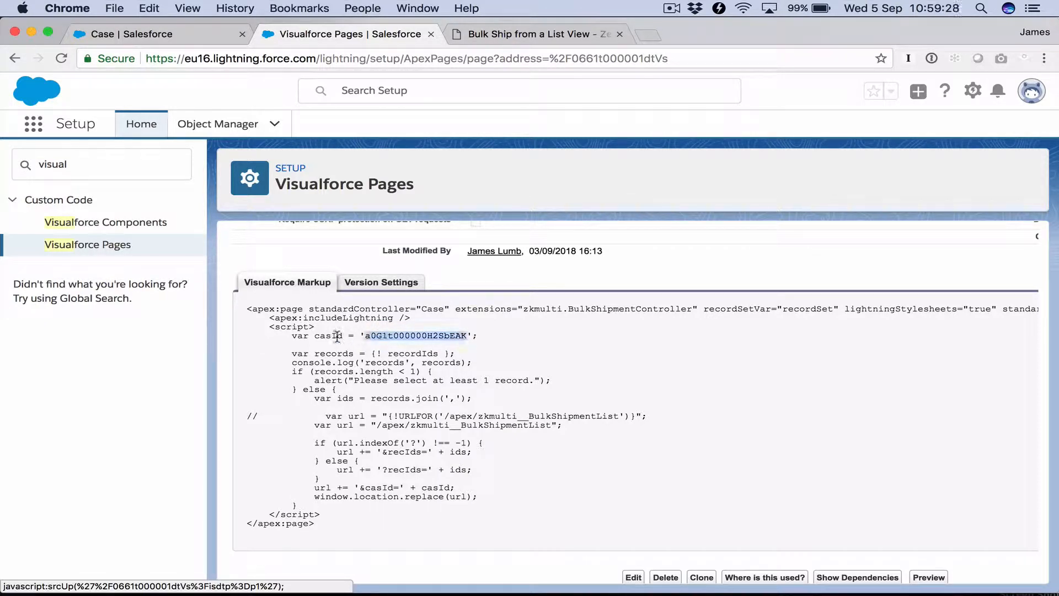
{"action": "left_click", "coordinate": [337, 336]}
{"action": "left_click", "coordinate": [223, 33]}
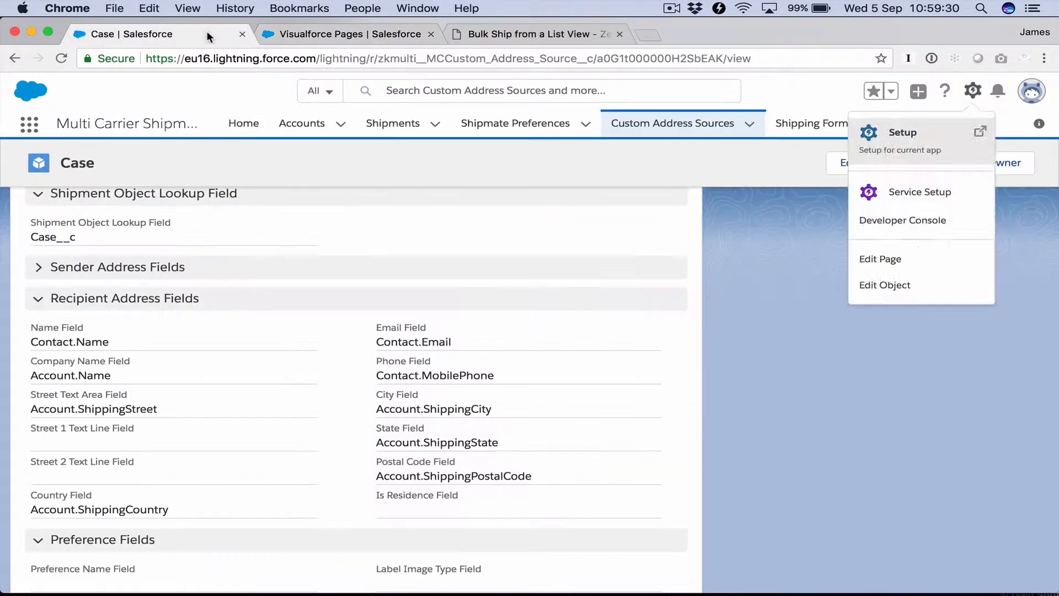
{"action": "left_click", "coordinate": [377, 35]}
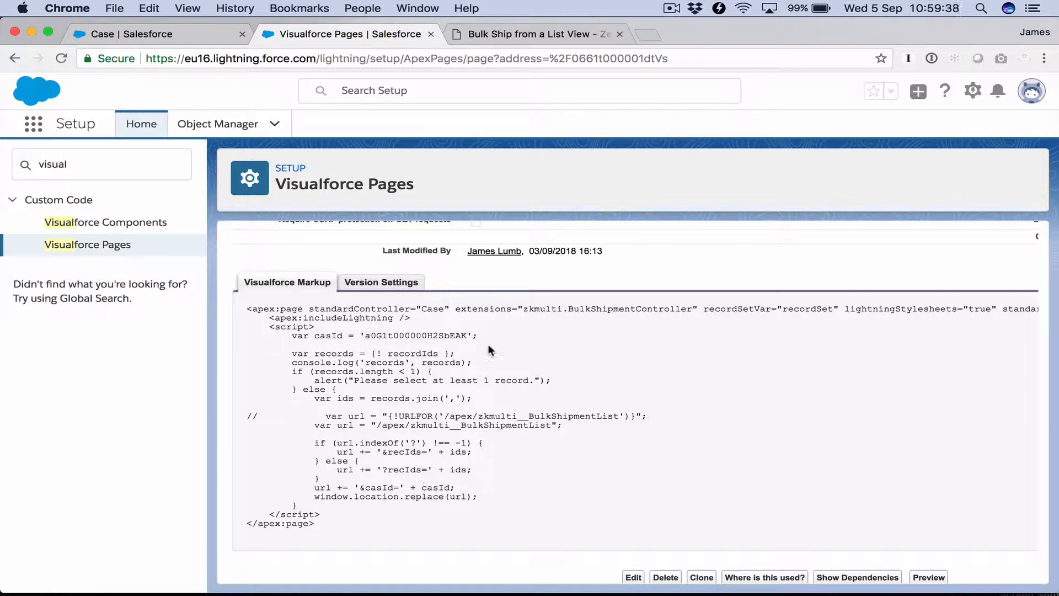
- Search Setup for "object" and open the Object Manager
{"action": "scroll", "coordinate": [298, 336], "scroll_direction": "up", "scroll_amount": 1}
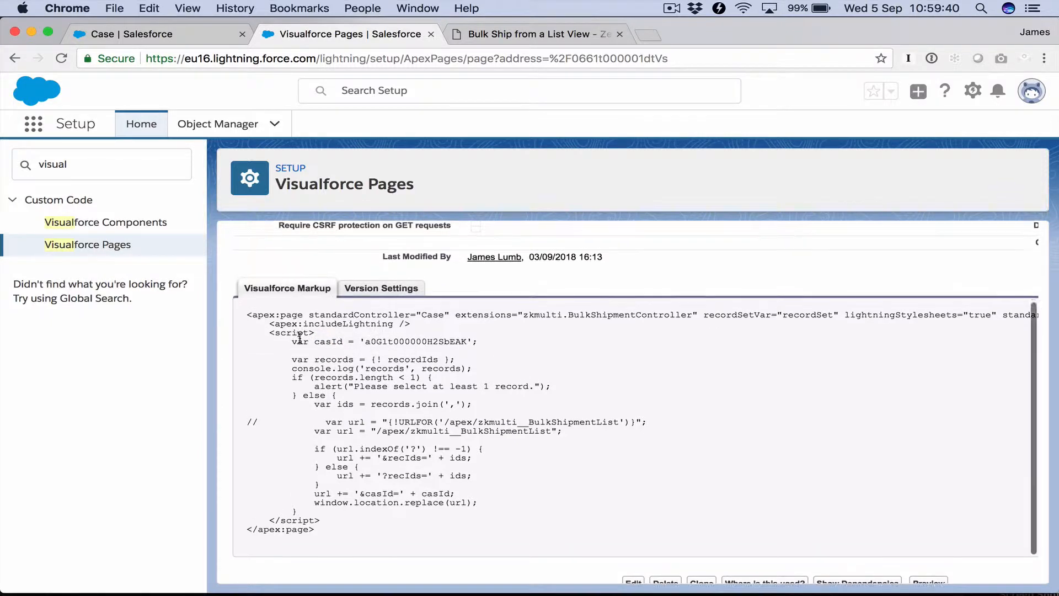
{"action": "left_click", "coordinate": [105, 166]}
{"action": "double_click", "coordinate": [53, 164]}
{"action": "type", "text": "objet"}
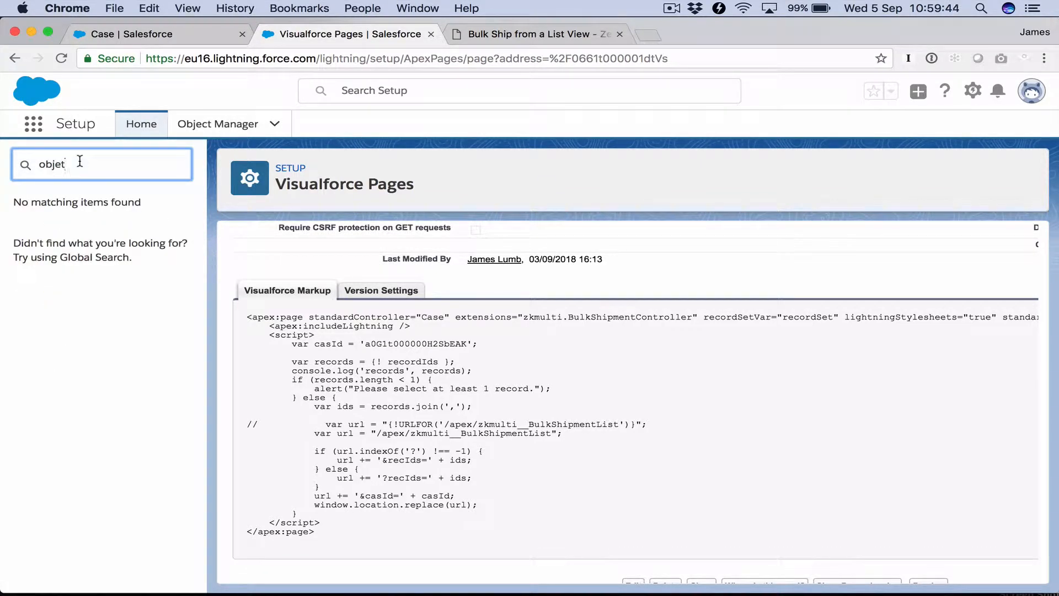
{"action": "key", "text": "BackSpace"}
{"action": "type", "text": "ct"}
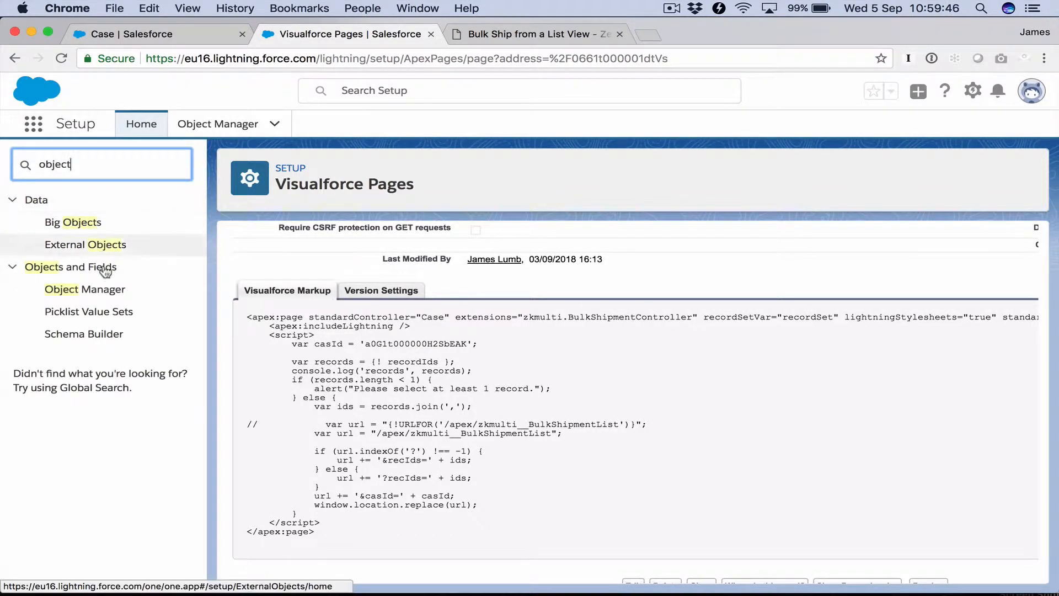
{"action": "left_click", "coordinate": [104, 294]}
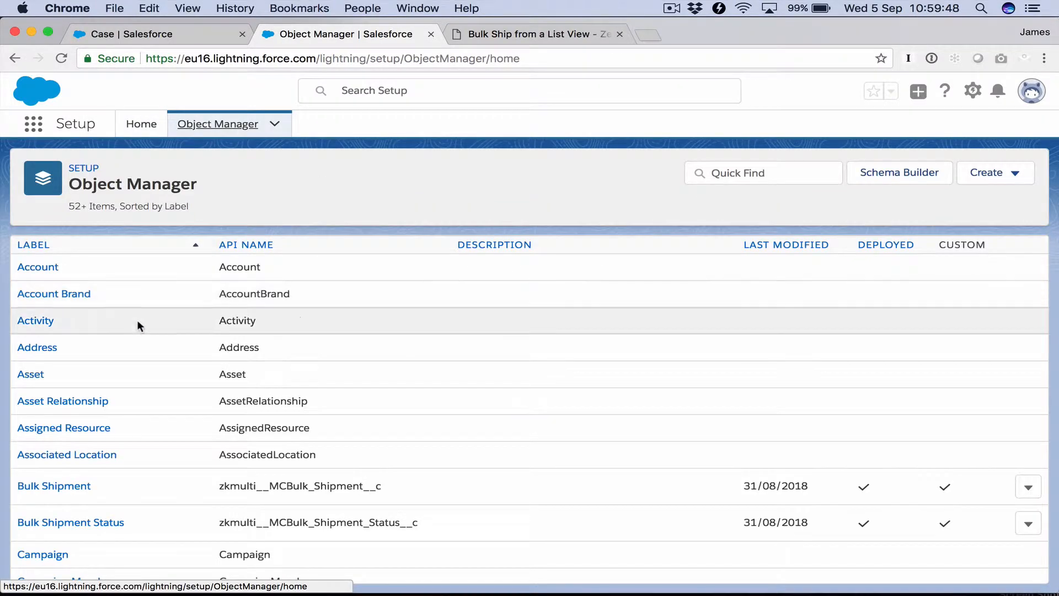
- Open the Case object's Bulk Shipment list button in edit mode to review its settings
{"action": "scroll", "coordinate": [137, 320], "scroll_direction": "down", "scroll_amount": 2}
{"action": "scroll", "coordinate": [137, 320], "scroll_direction": "down", "scroll_amount": 4}
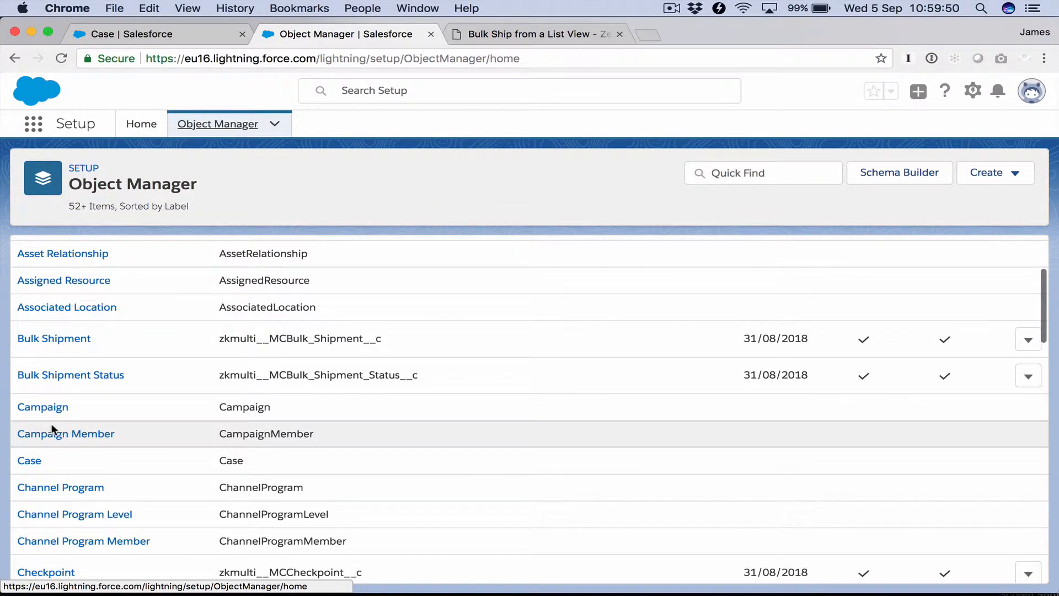
{"action": "left_click", "coordinate": [24, 459]}
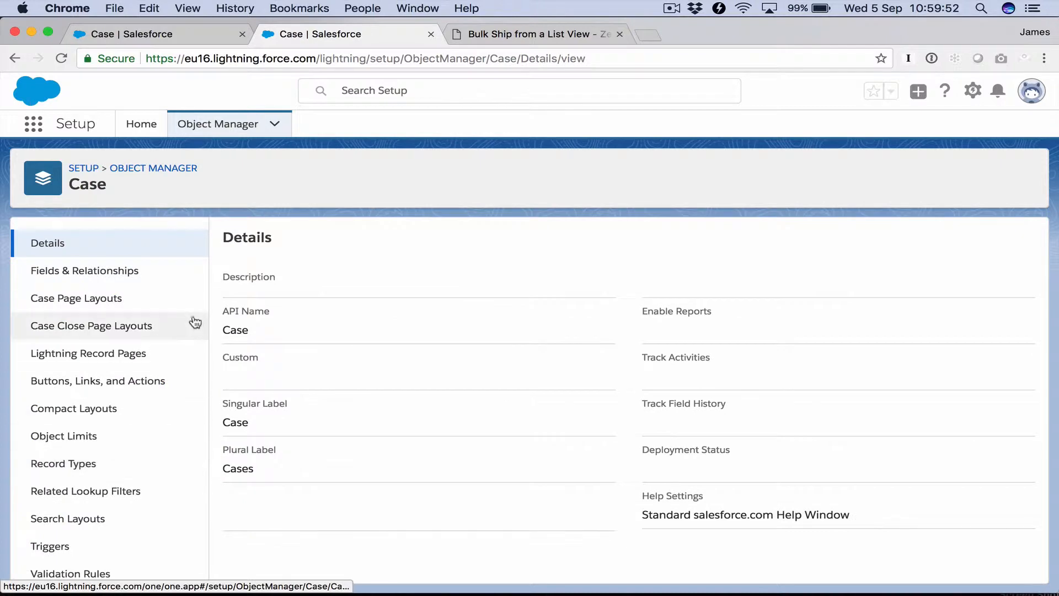
{"action": "left_click", "coordinate": [142, 381]}
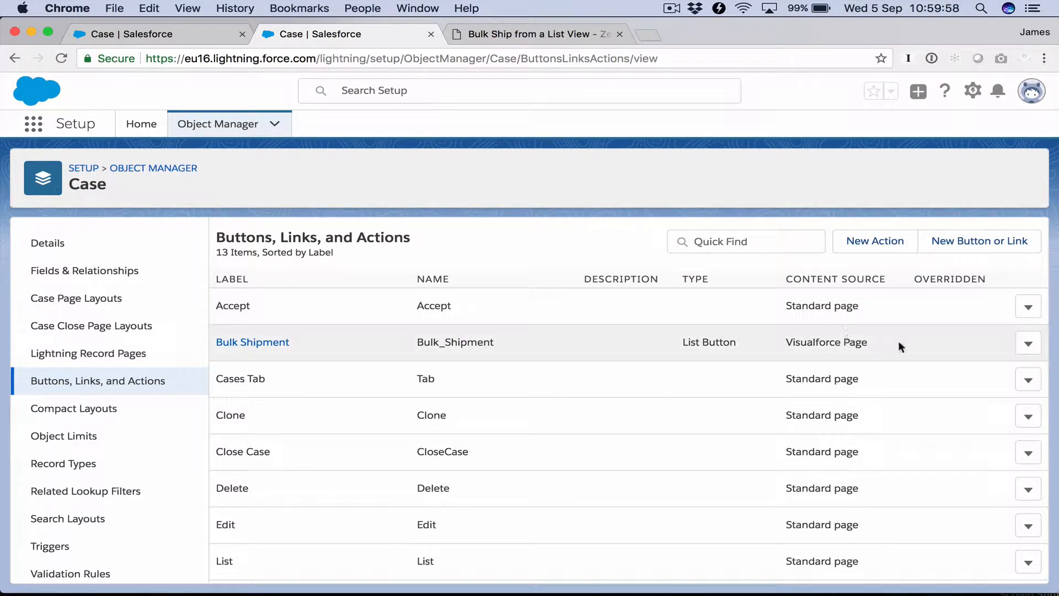
{"action": "left_click", "coordinate": [1019, 352]}
{"action": "left_click", "coordinate": [984, 380]}
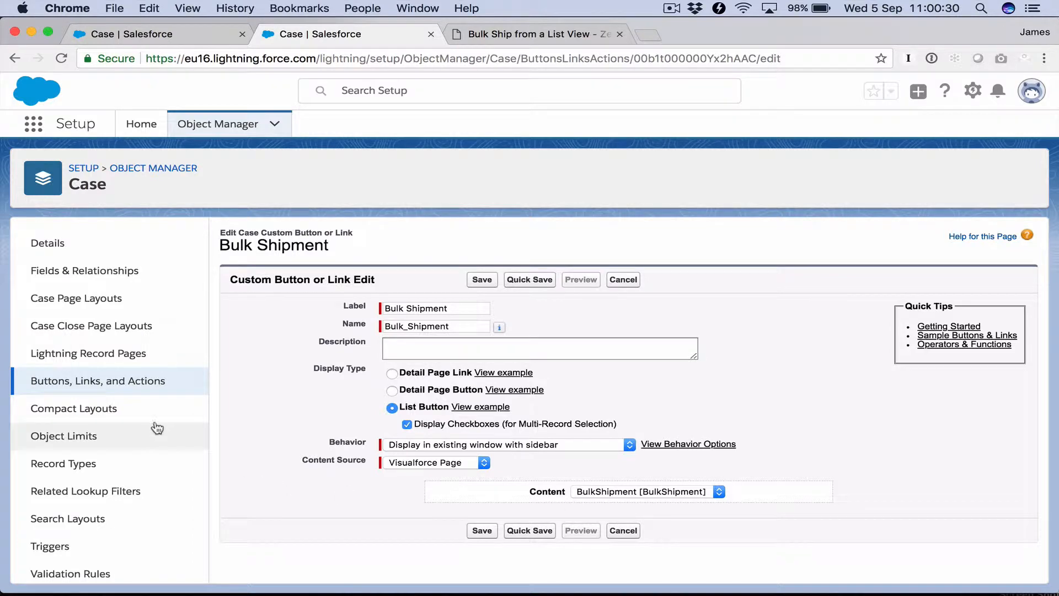
- Open the Case object's List View search layout for editing and check that Bulk Shipment is among the selected custom buttons
{"action": "left_click", "coordinate": [125, 514]}
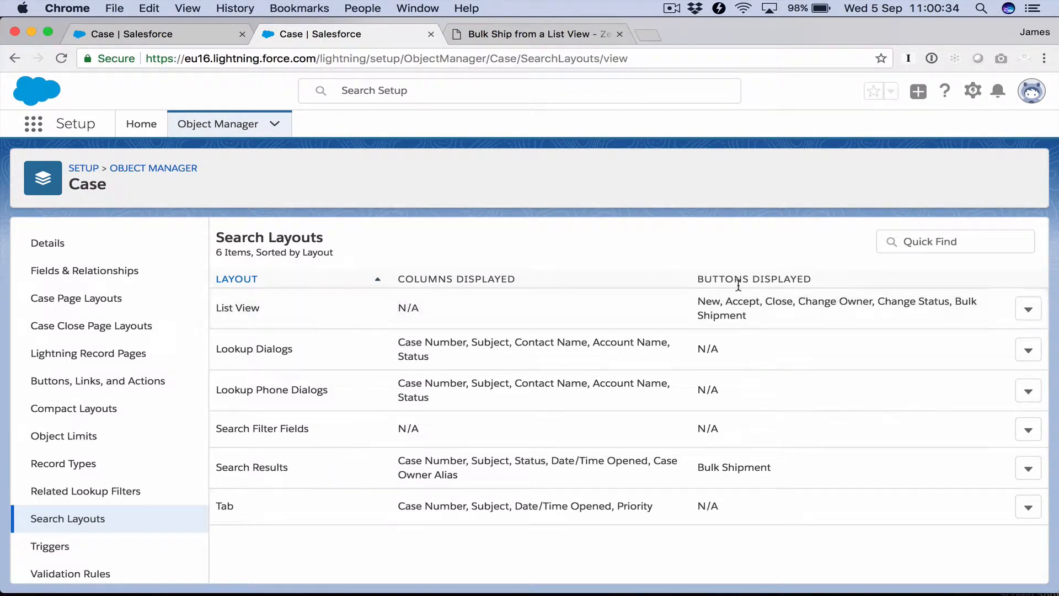
{"action": "left_click", "coordinate": [1028, 309]}
{"action": "left_click", "coordinate": [1002, 343]}
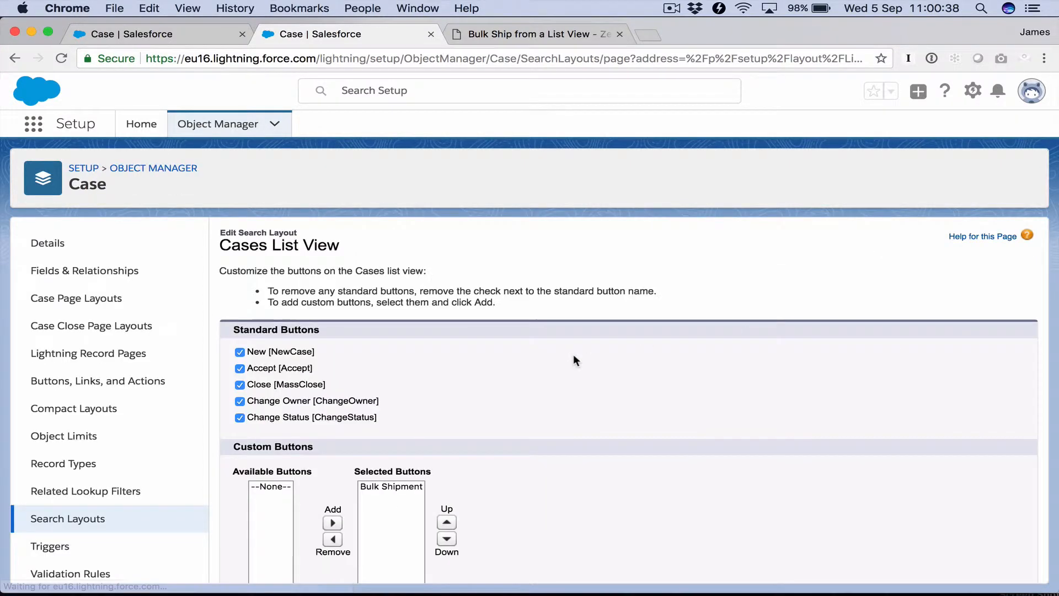
{"action": "scroll", "coordinate": [536, 418], "scroll_direction": "down", "scroll_amount": 3}
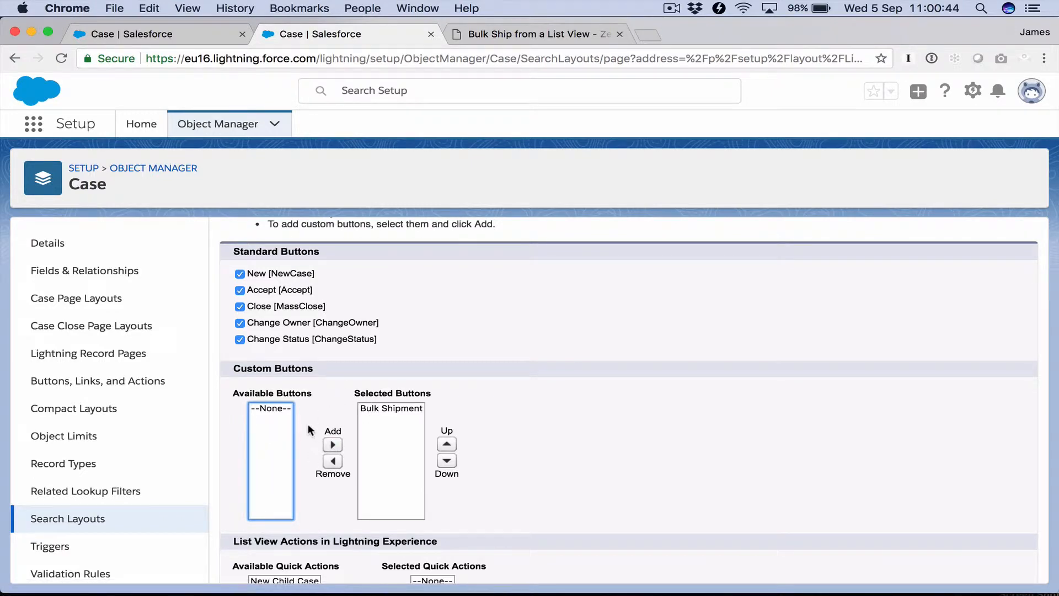
{"action": "left_click", "coordinate": [327, 405]}
{"action": "left_click", "coordinate": [384, 407]}
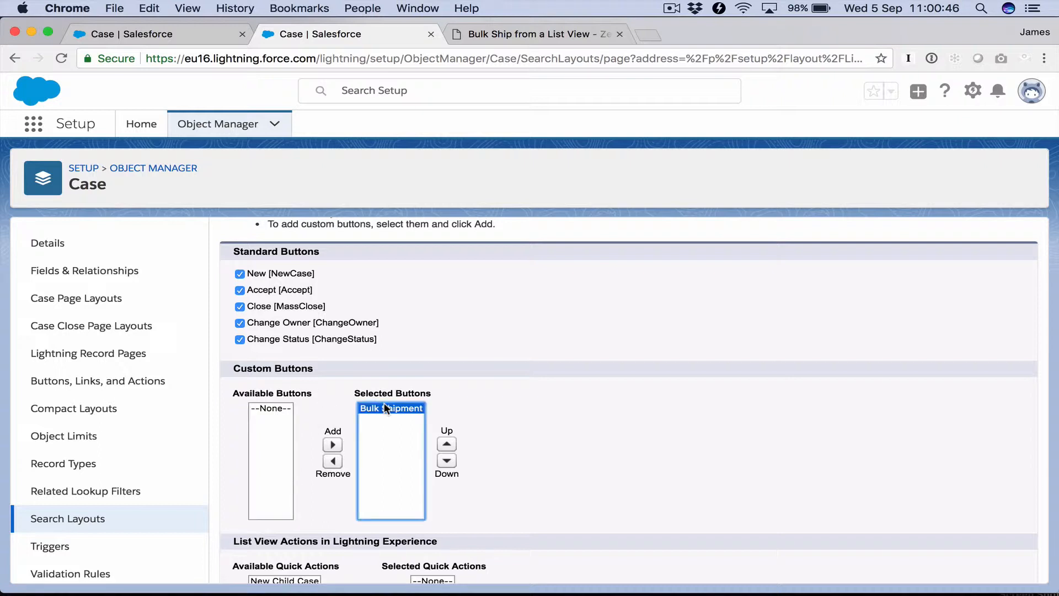
{"action": "left_click", "coordinate": [330, 401]}
{"action": "scroll", "coordinate": [330, 401], "scroll_direction": "down", "scroll_amount": 2}
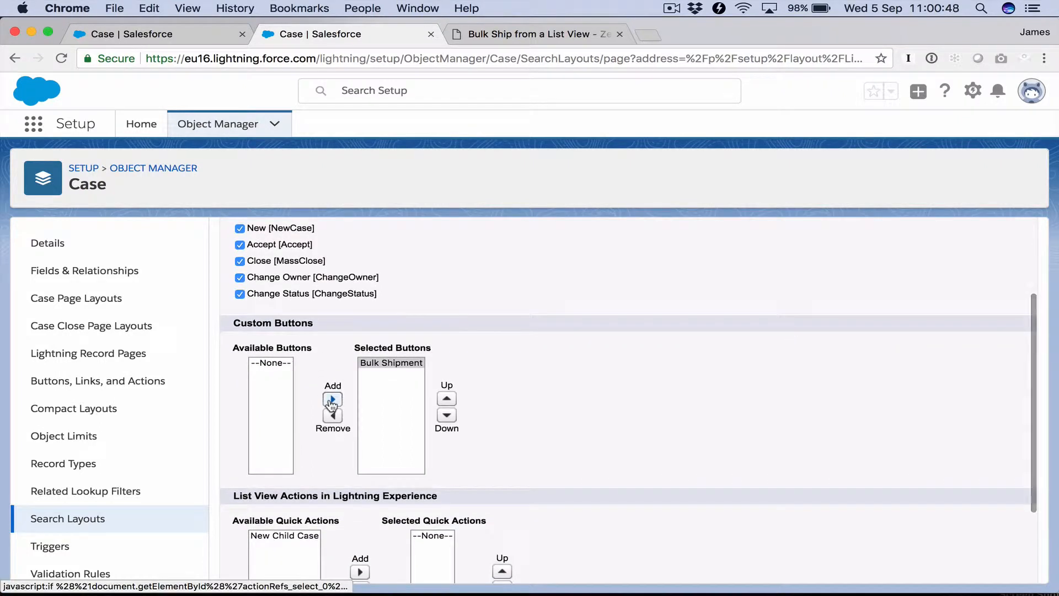
- Leave Setup for the Cases object and switch its list view to My Cases
{"action": "left_click", "coordinate": [34, 121]}
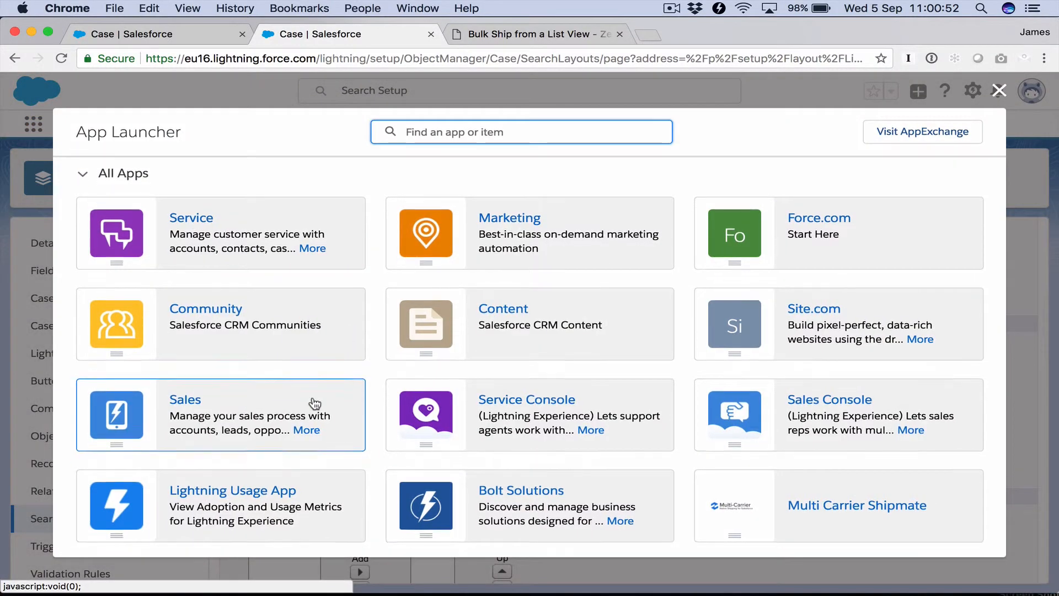
{"action": "scroll", "coordinate": [314, 402], "scroll_direction": "down", "scroll_amount": 5}
{"action": "scroll", "coordinate": [314, 404], "scroll_direction": "down", "scroll_amount": 2}
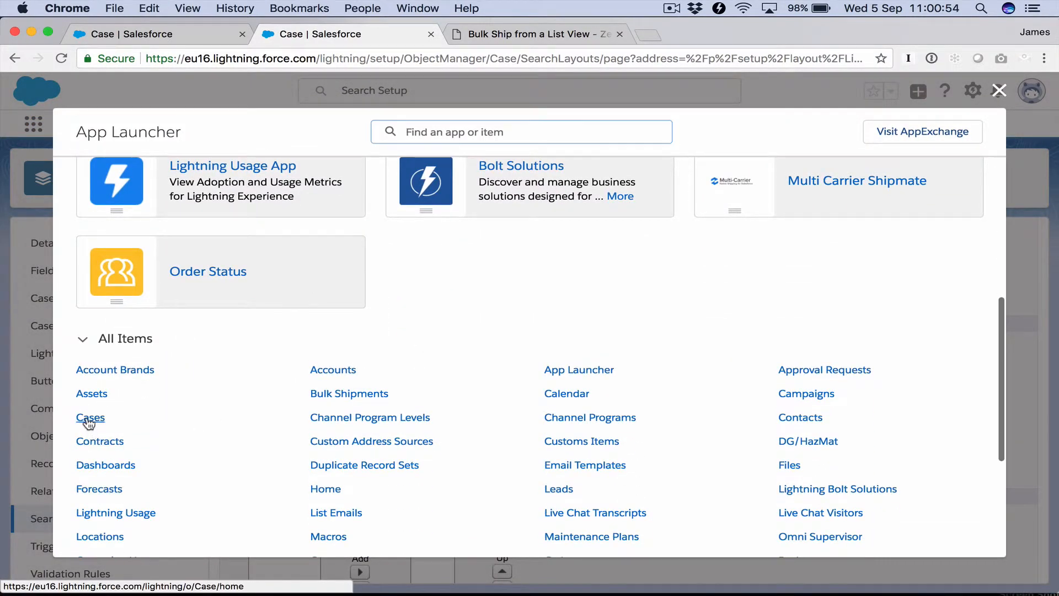
{"action": "left_click", "coordinate": [88, 417]}
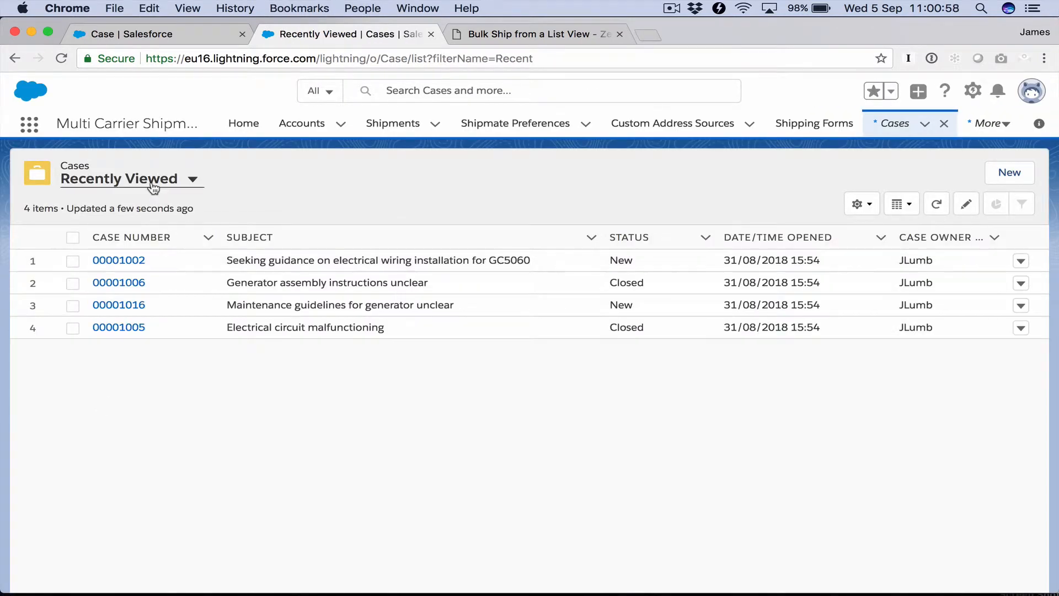
{"action": "left_click", "coordinate": [152, 186]}
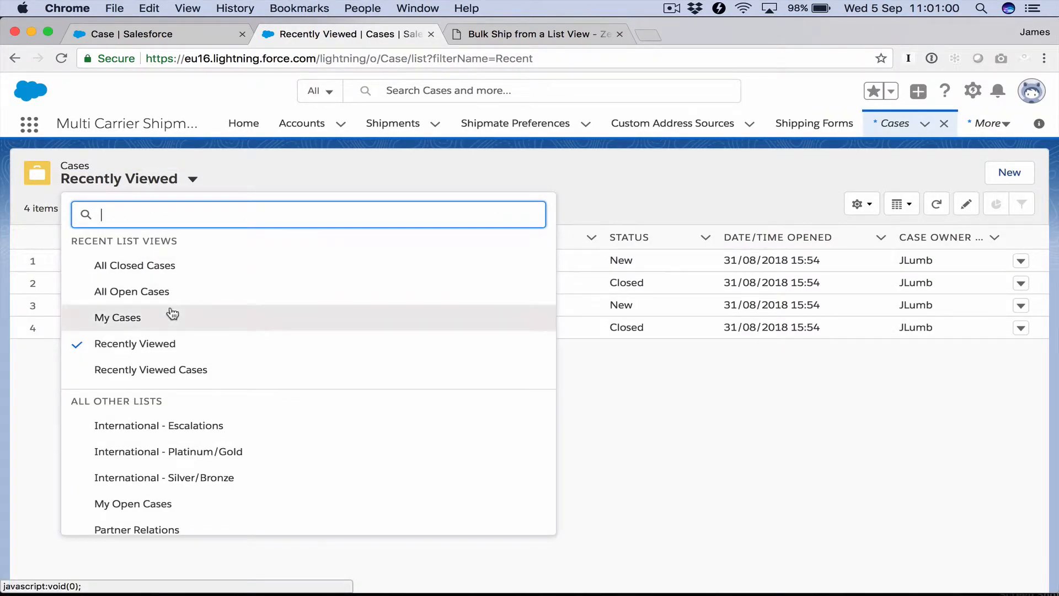
{"action": "left_click", "coordinate": [170, 313]}
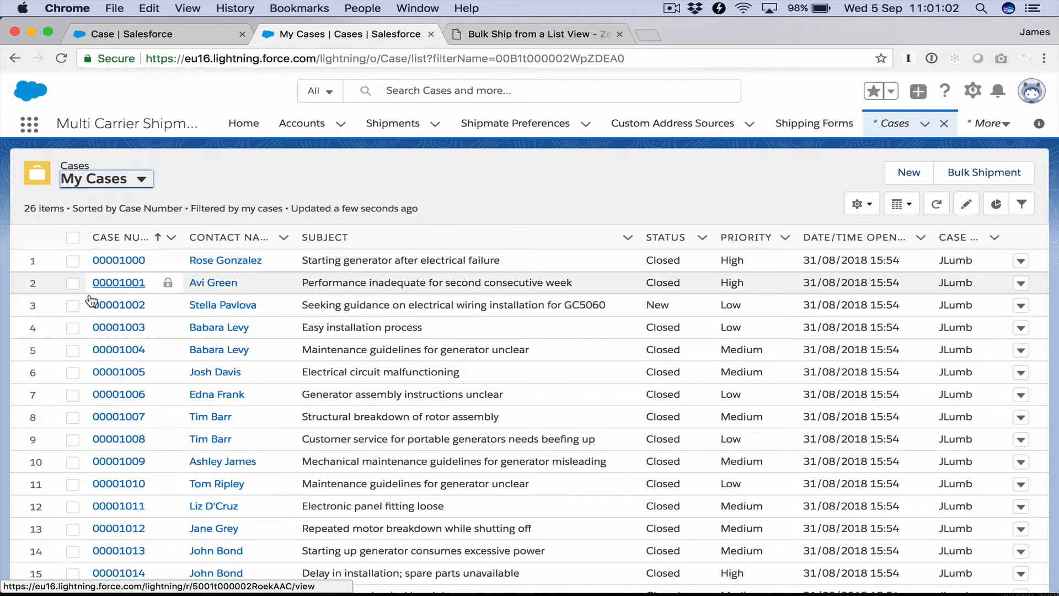
- Select the cases in rows 3, 6, 7 and 17 of the My Cases list
{"action": "left_click", "coordinate": [68, 304]}
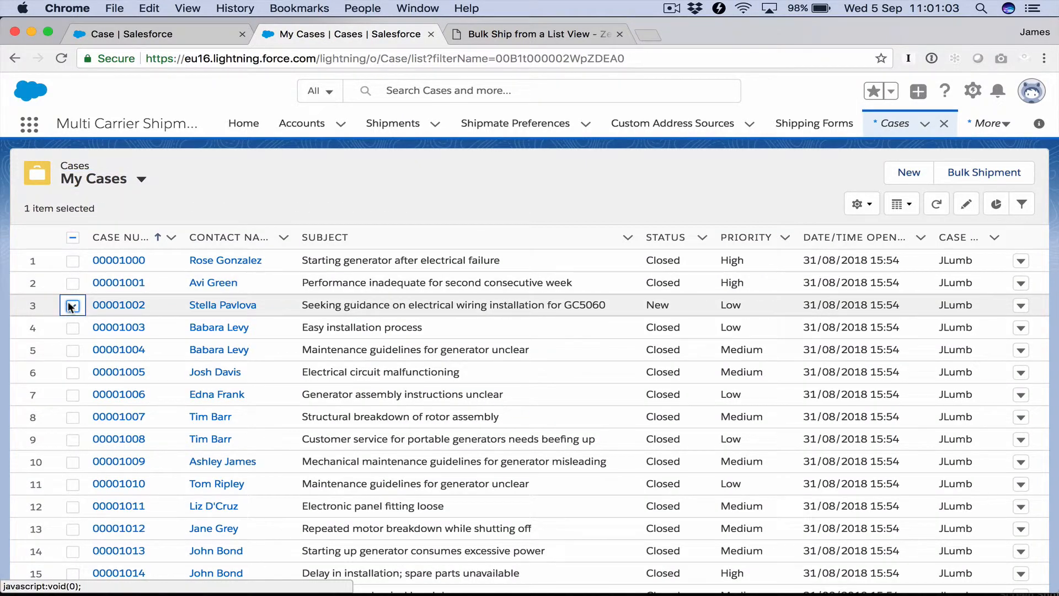
{"action": "left_click", "coordinate": [71, 374]}
{"action": "left_click", "coordinate": [72, 395]}
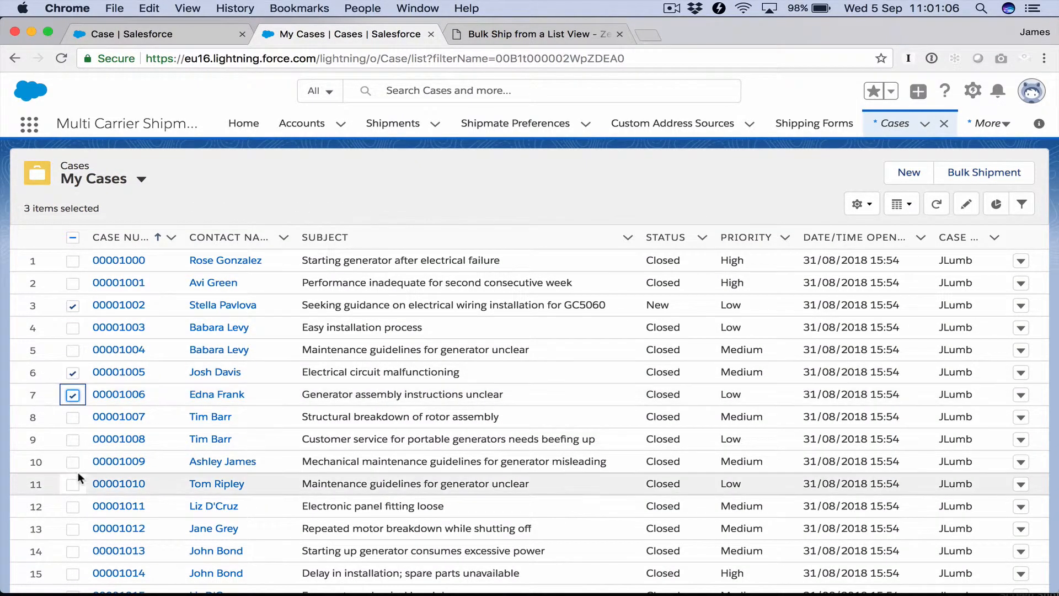
{"action": "scroll", "coordinate": [78, 471], "scroll_direction": "down", "scroll_amount": 2}
{"action": "left_click", "coordinate": [72, 568]}
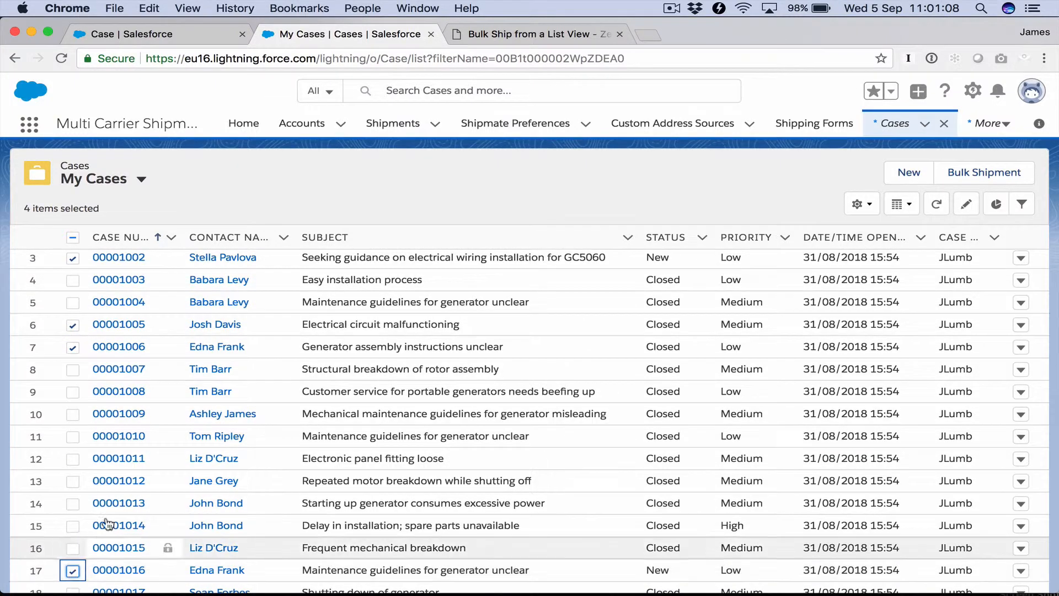
{"action": "scroll", "coordinate": [154, 479], "scroll_direction": "up", "scroll_amount": 1}
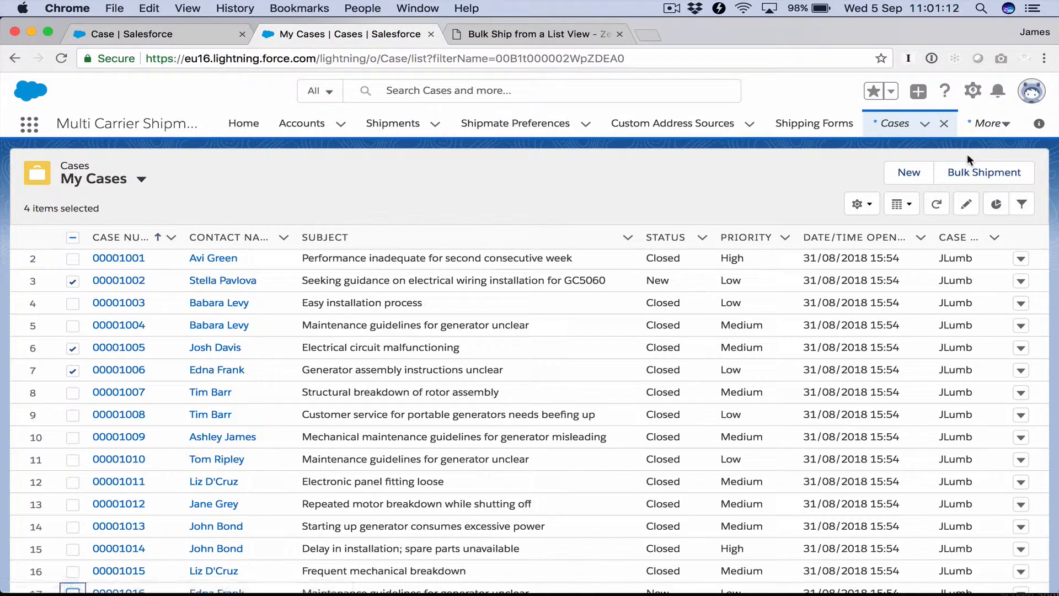
- Run a bulk shipment for all the selected cases and open its result record
{"action": "left_click", "coordinate": [984, 170]}
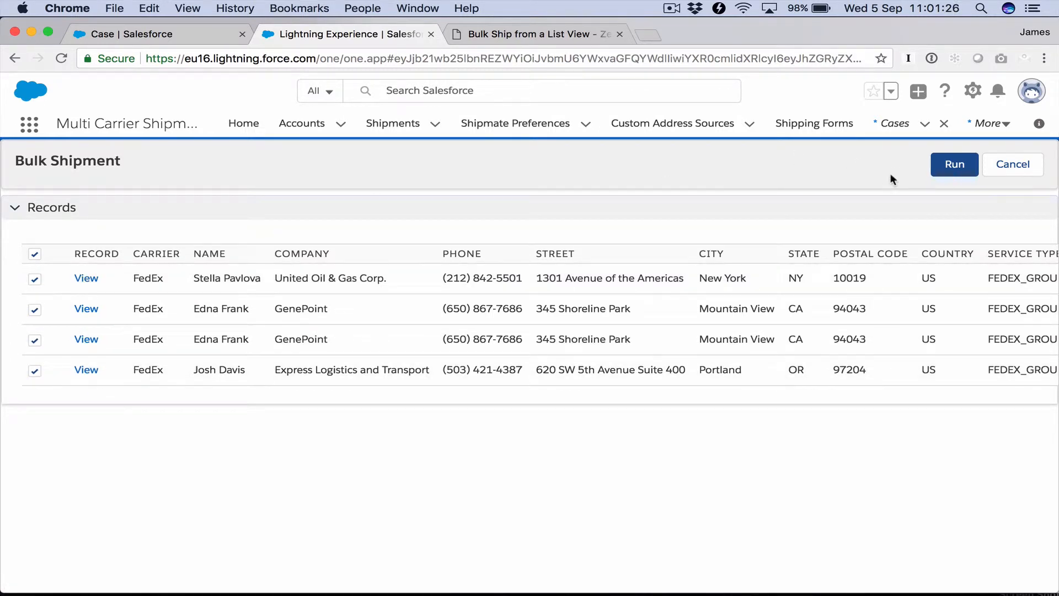
{"action": "left_click", "coordinate": [950, 164]}
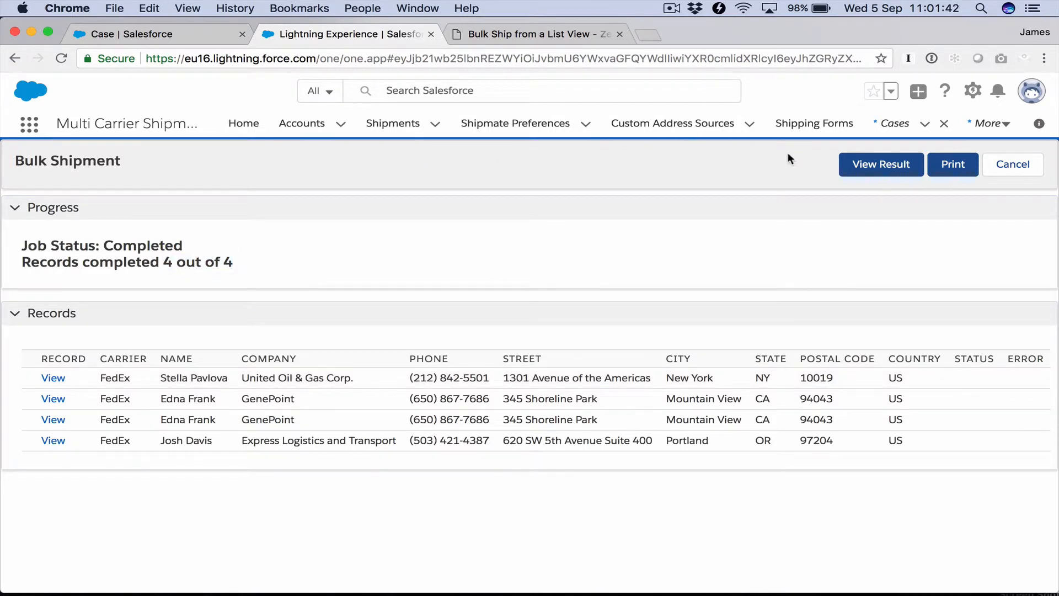
{"action": "left_click", "coordinate": [881, 166]}
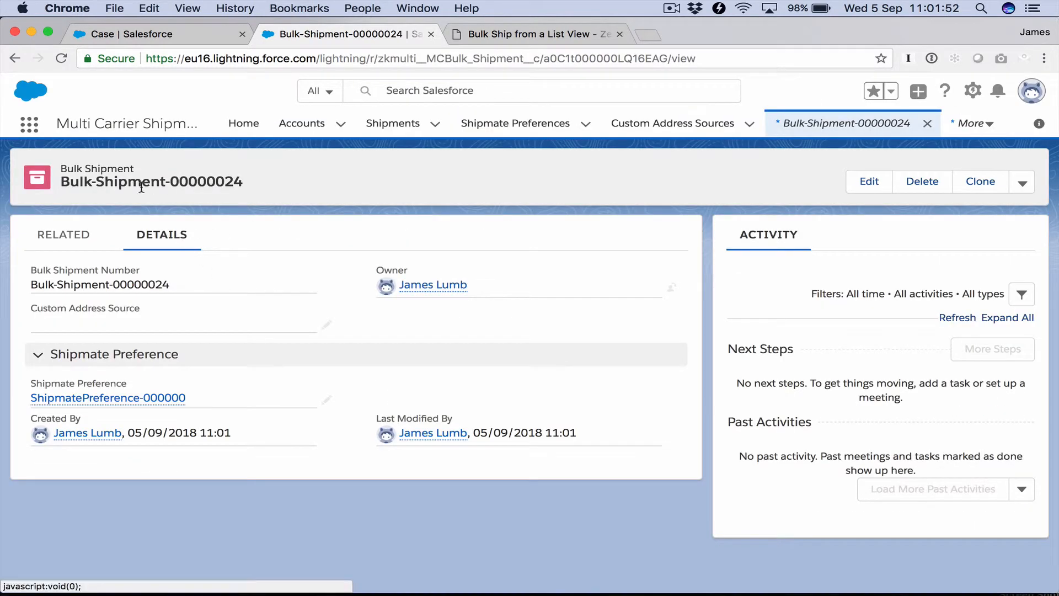
- Look through the bulk shipment's related lists and open the first record under Shipments
{"action": "left_click", "coordinate": [61, 250]}
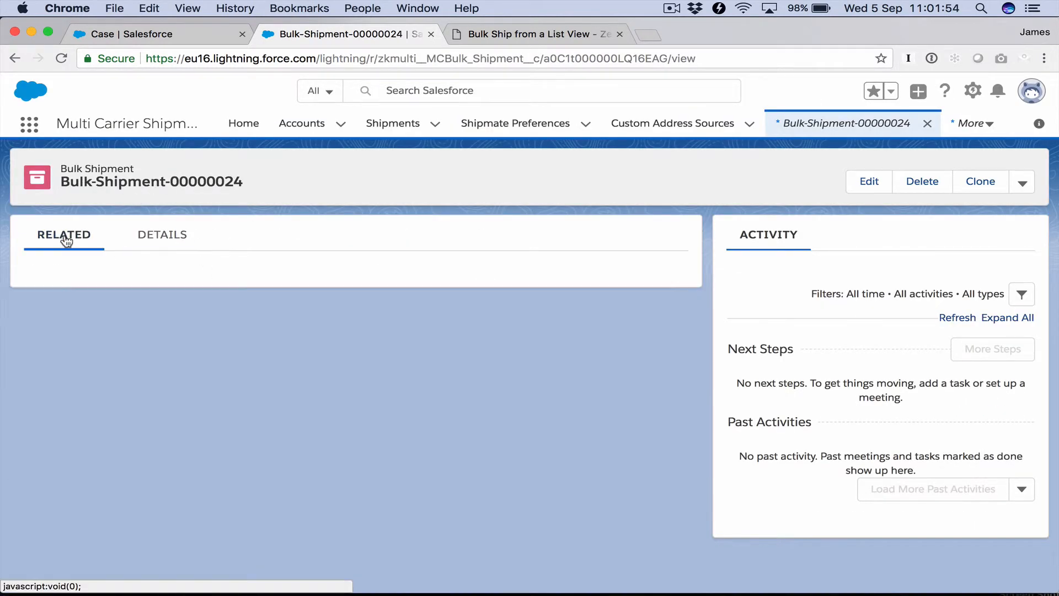
{"action": "scroll", "coordinate": [286, 309], "scroll_direction": "down", "scroll_amount": 2}
{"action": "scroll", "coordinate": [286, 274], "scroll_direction": "down", "scroll_amount": 3}
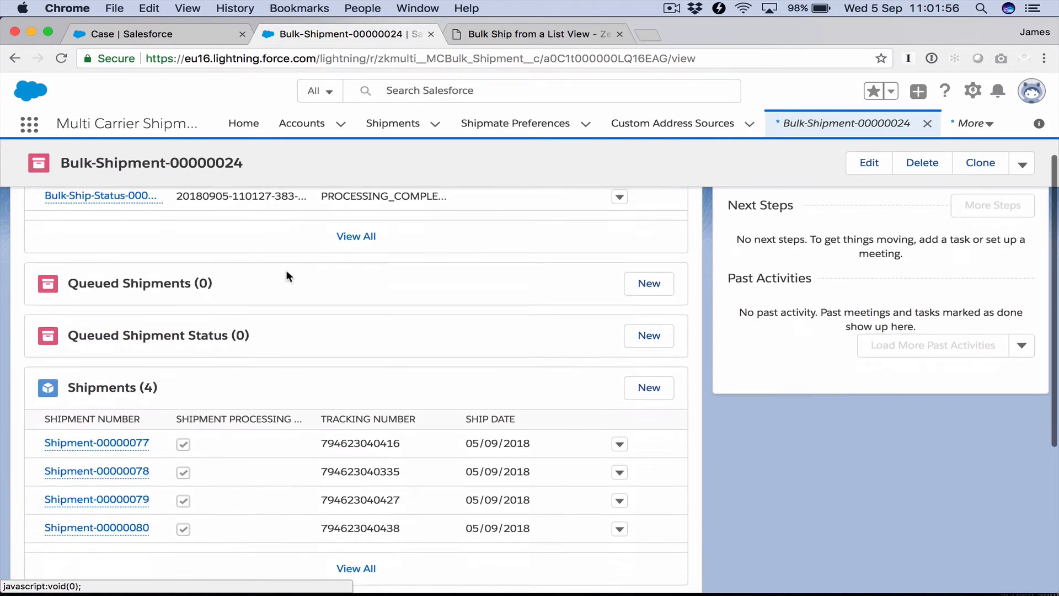
{"action": "scroll", "coordinate": [262, 430], "scroll_direction": "down", "scroll_amount": 1}
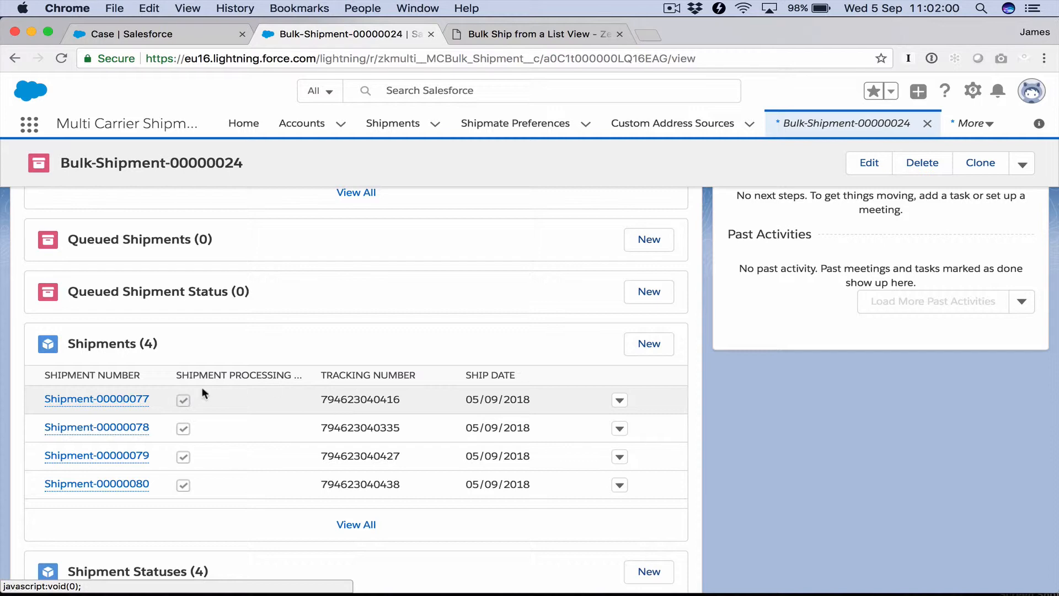
{"action": "left_click", "coordinate": [108, 399]}
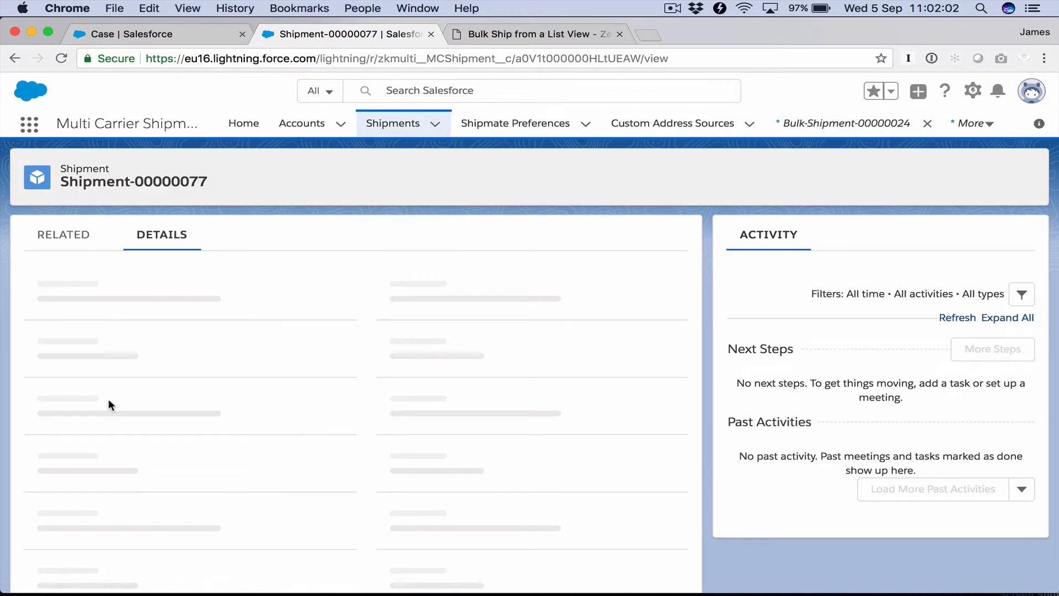
- Download the shipment's attached ShippingLabel_SeqNum-1.PNG, view the label in Preview and close it
{"action": "scroll", "coordinate": [114, 364], "scroll_direction": "down", "scroll_amount": 1}
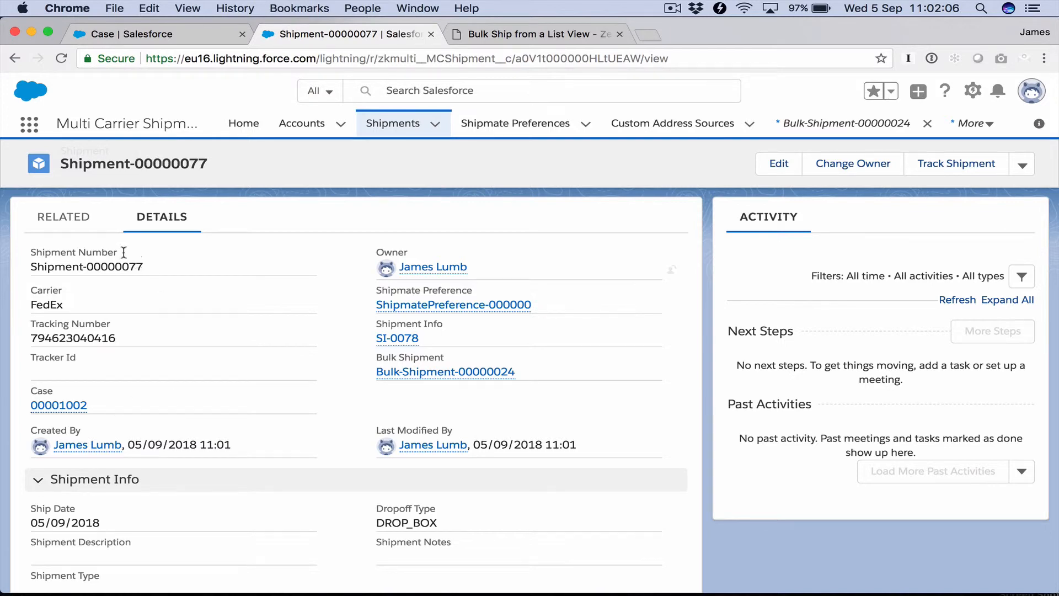
{"action": "left_click", "coordinate": [62, 216]}
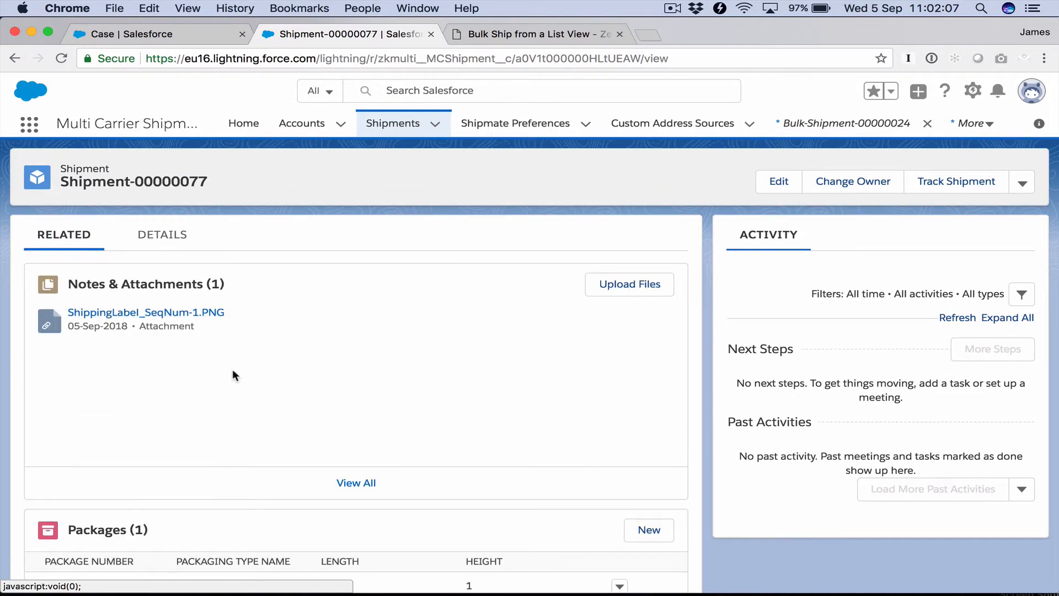
{"action": "left_click", "coordinate": [154, 314]}
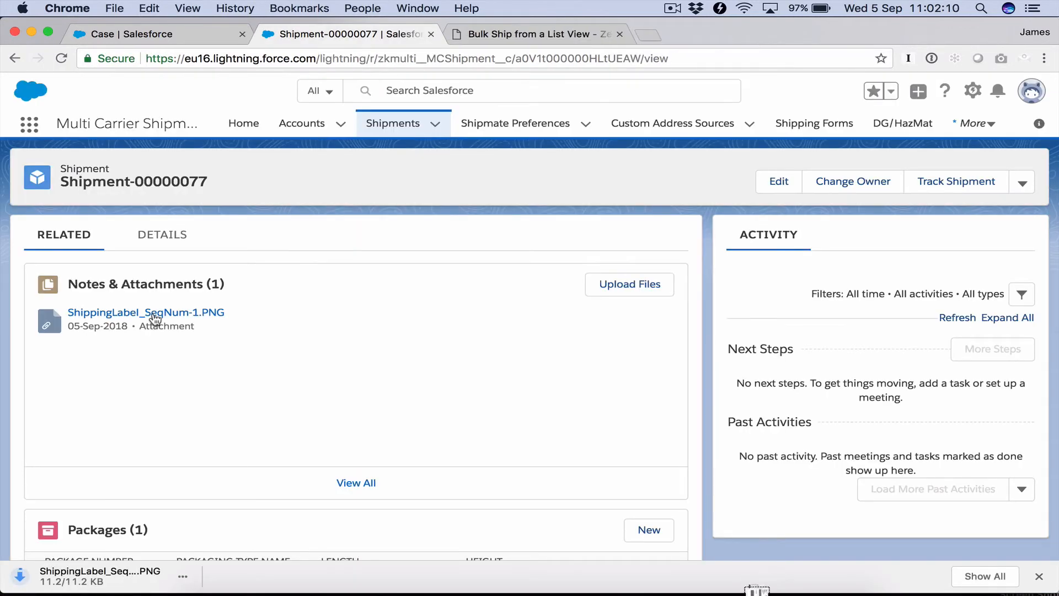
{"action": "left_click", "coordinate": [105, 576]}
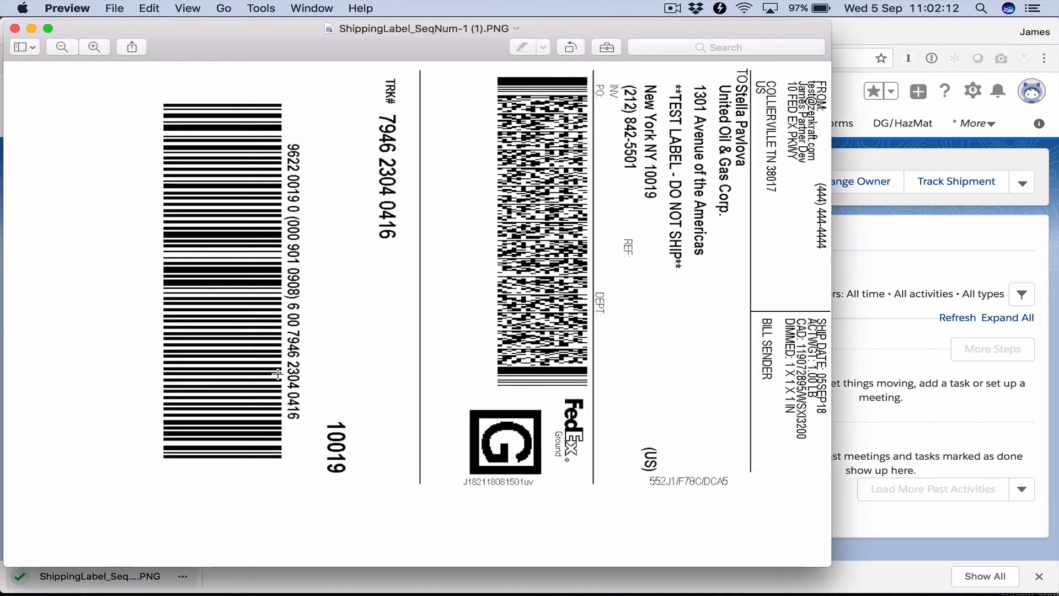
{"action": "left_click", "coordinate": [15, 28]}
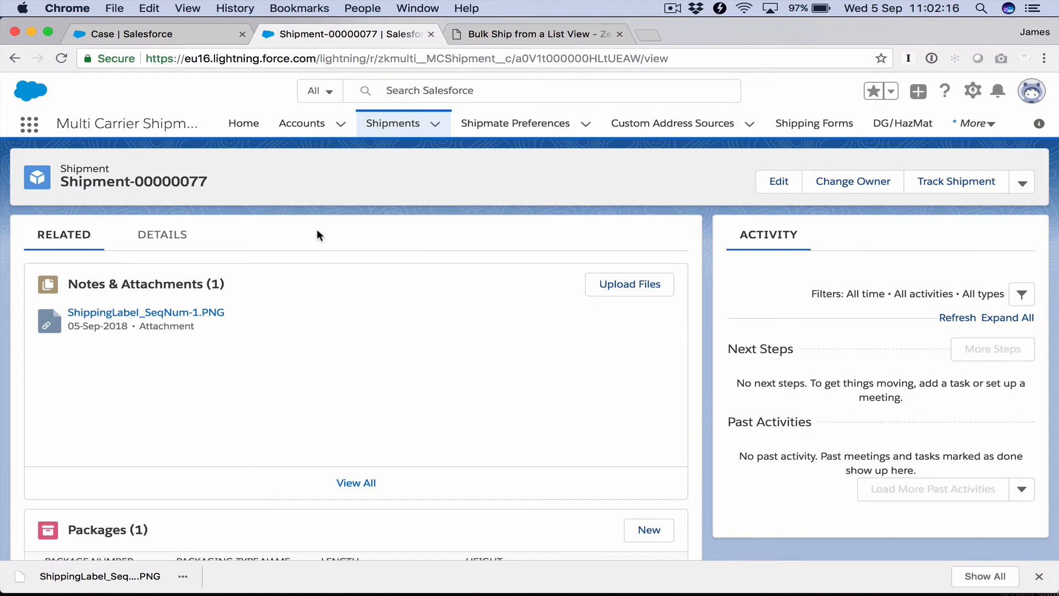